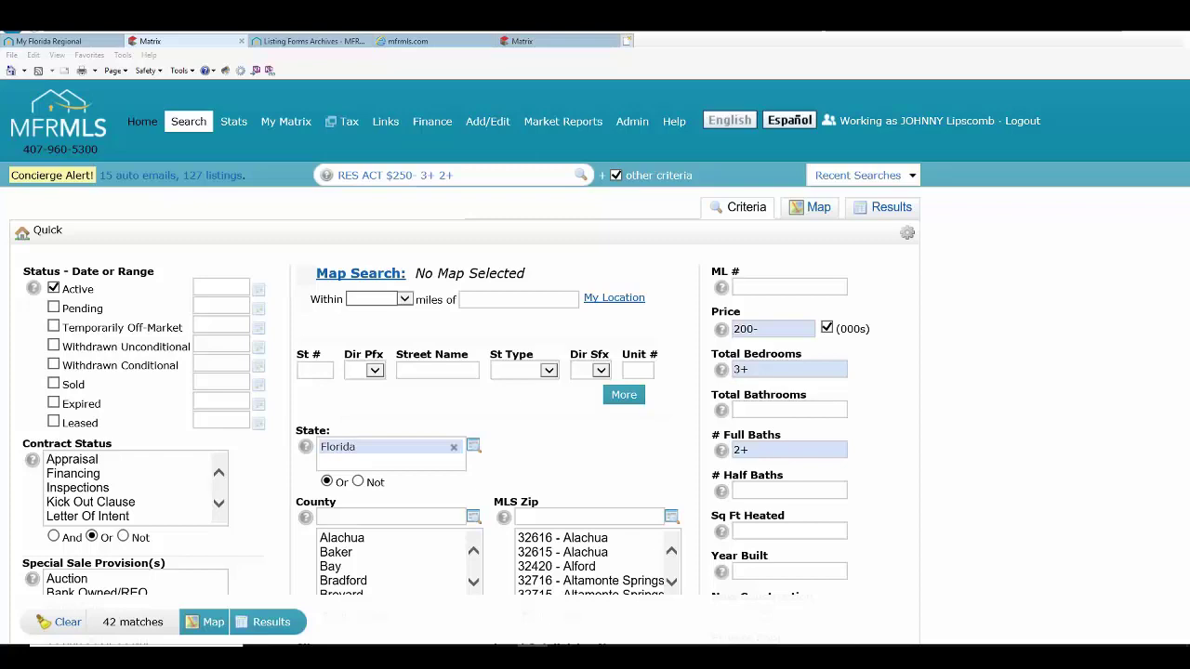
# - Review the quick search criteria and the Search > Residential menu
pyautogui.scroll(-3, 771, 481)
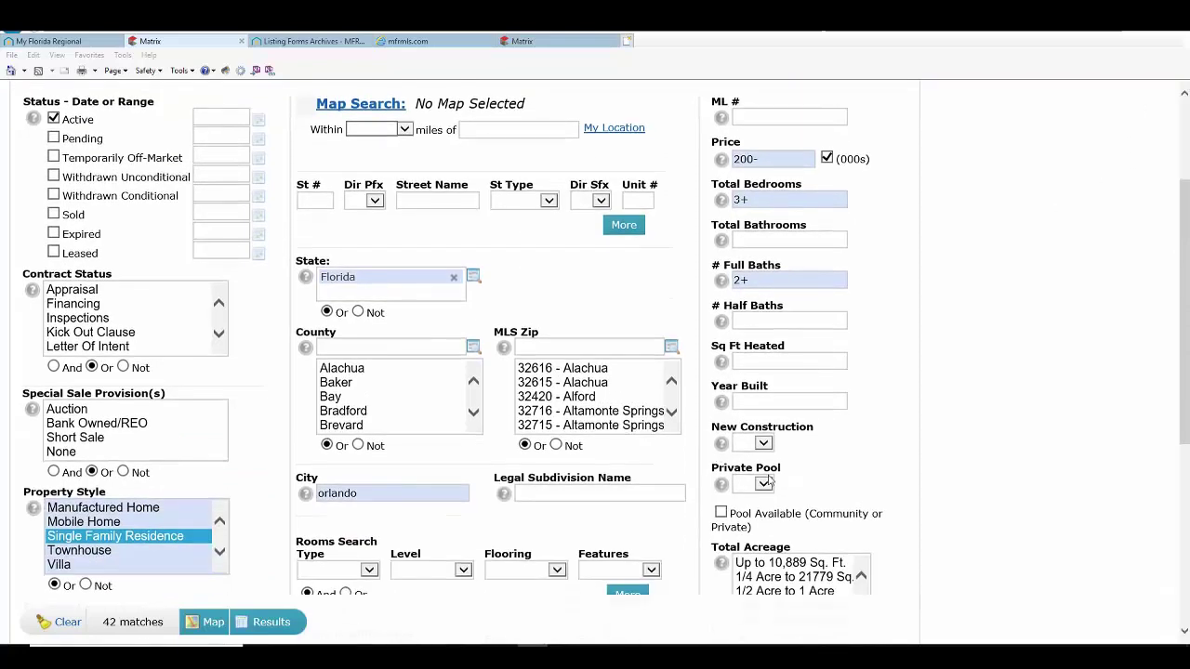
pyautogui.scroll(-1, 998, 451)
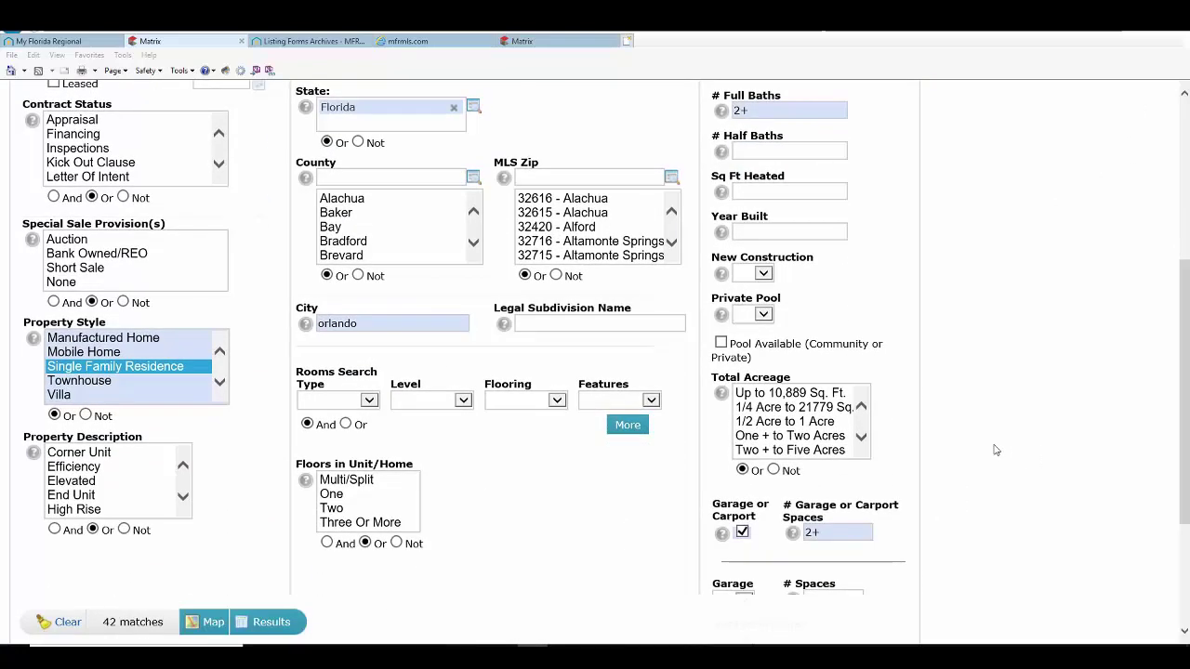
pyautogui.scroll(-1, 638, 446)
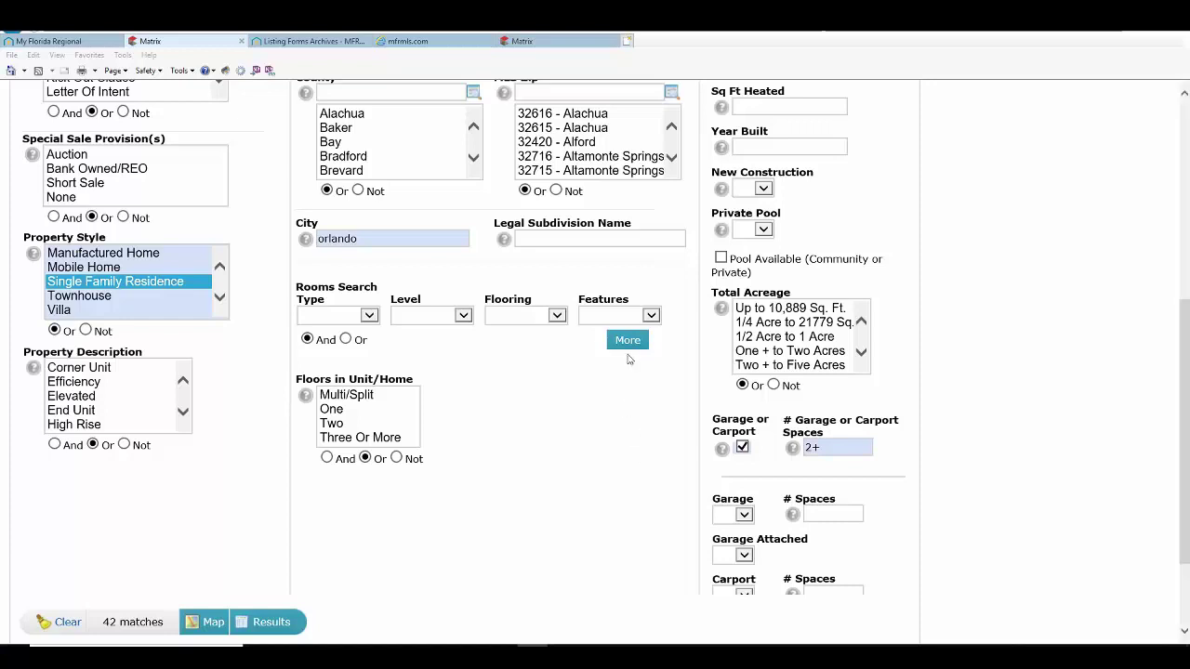
pyautogui.scroll(5, 626, 353)
pyautogui.moveTo(188, 124)
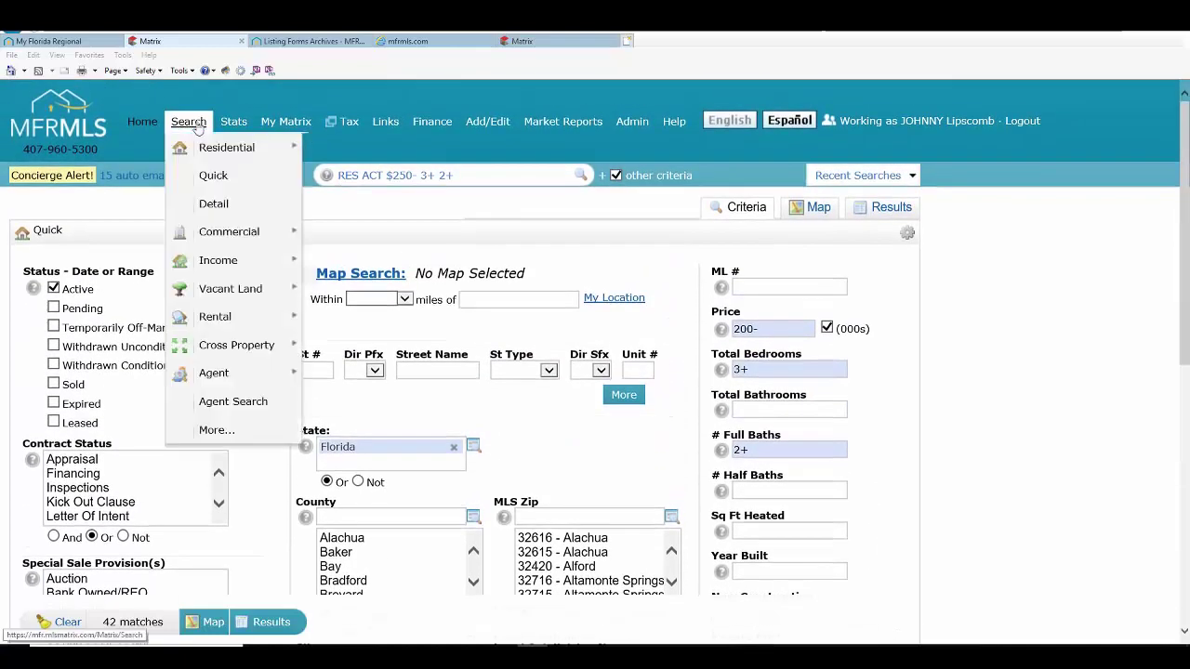
pyautogui.moveTo(233, 147)
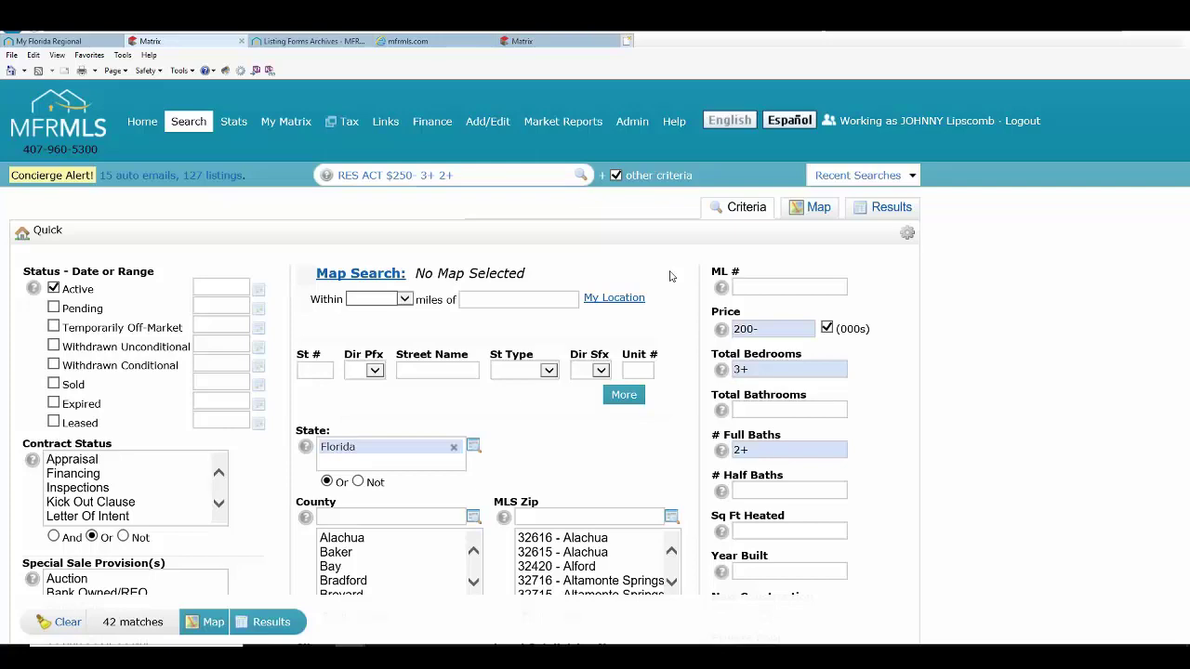
# - Look over the home dashboard tab and follow one of its links
pyautogui.click(522, 41)
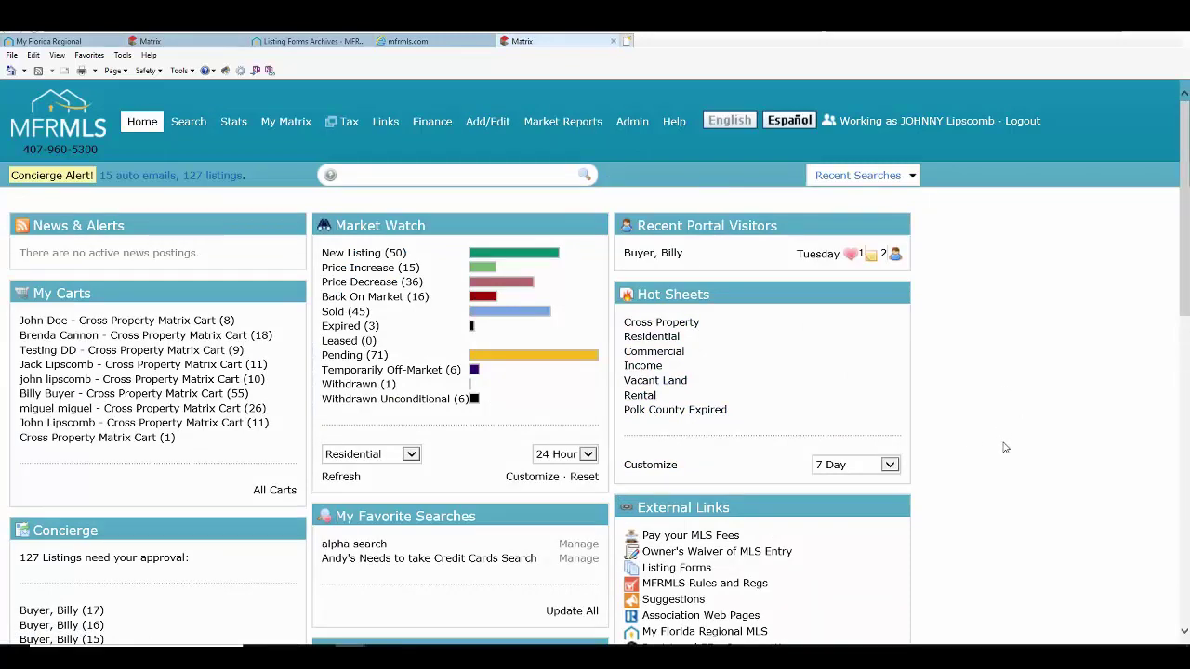
pyautogui.scroll(-2, 1000, 465)
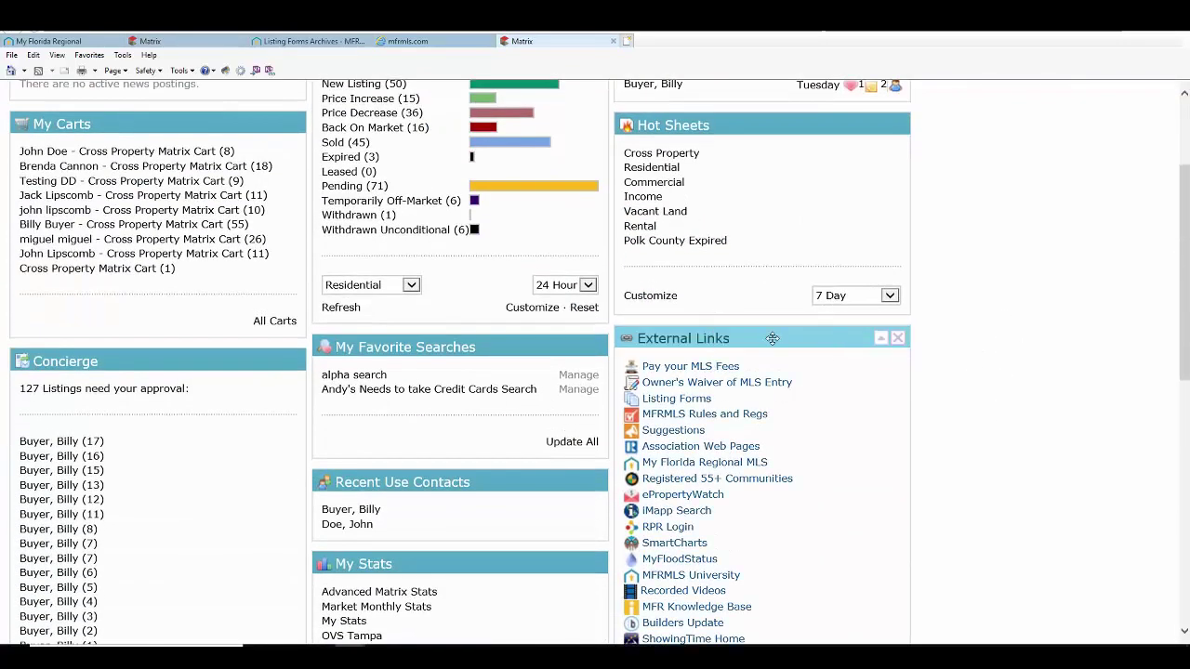
pyautogui.scroll(2, 391, 199)
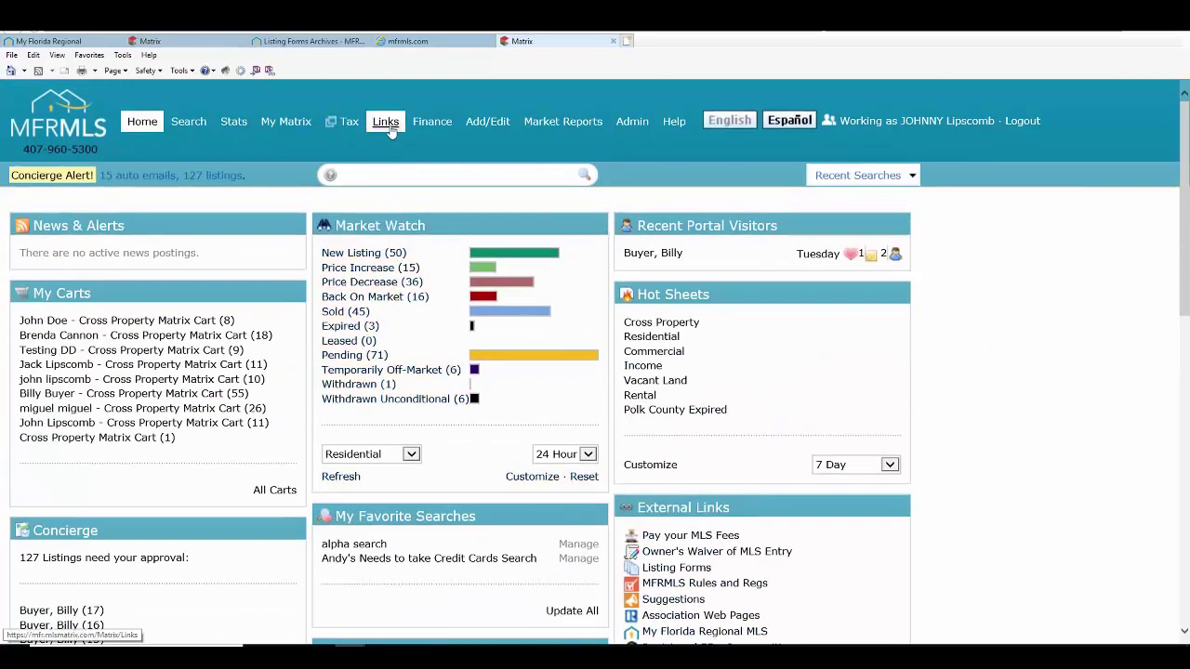
pyautogui.scroll(-1, 1156, 526)
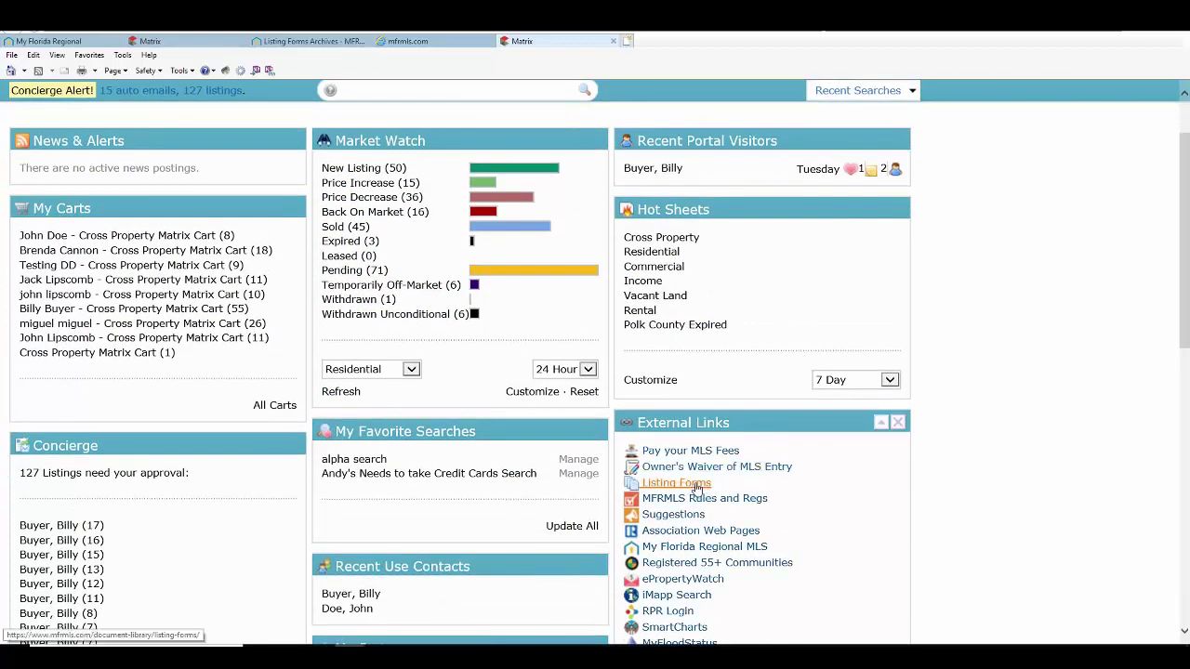
pyautogui.click(695, 486)
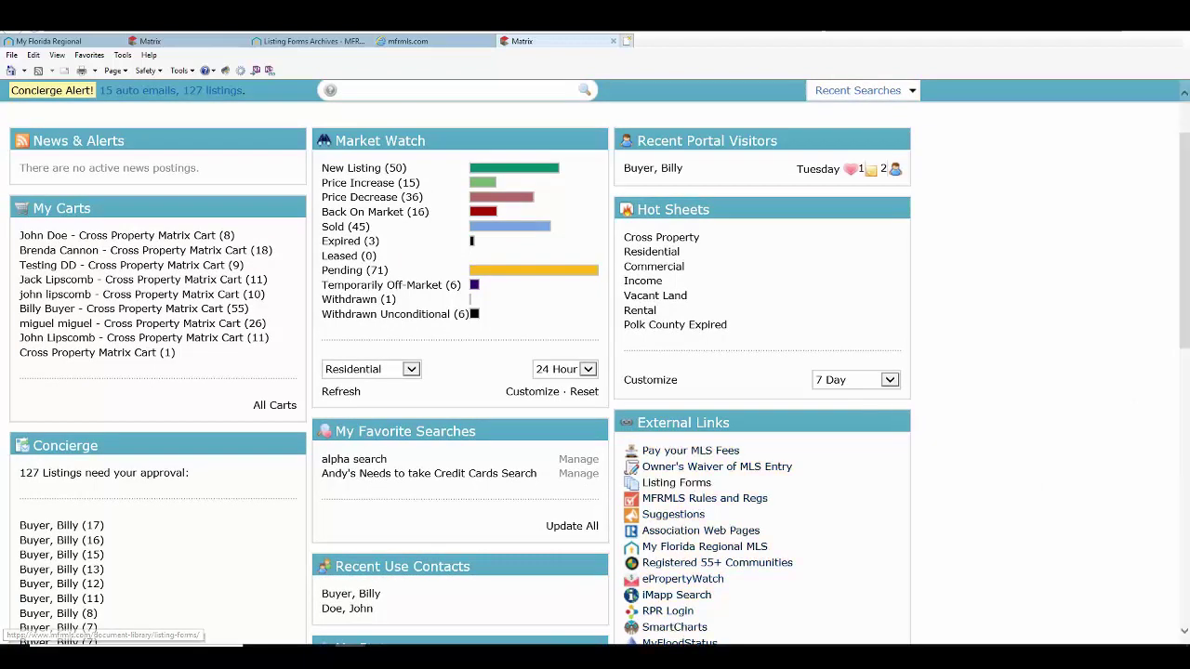
# - Back on the quick search criteria, choose Add next to Additional Fields
pyautogui.click(186, 41)
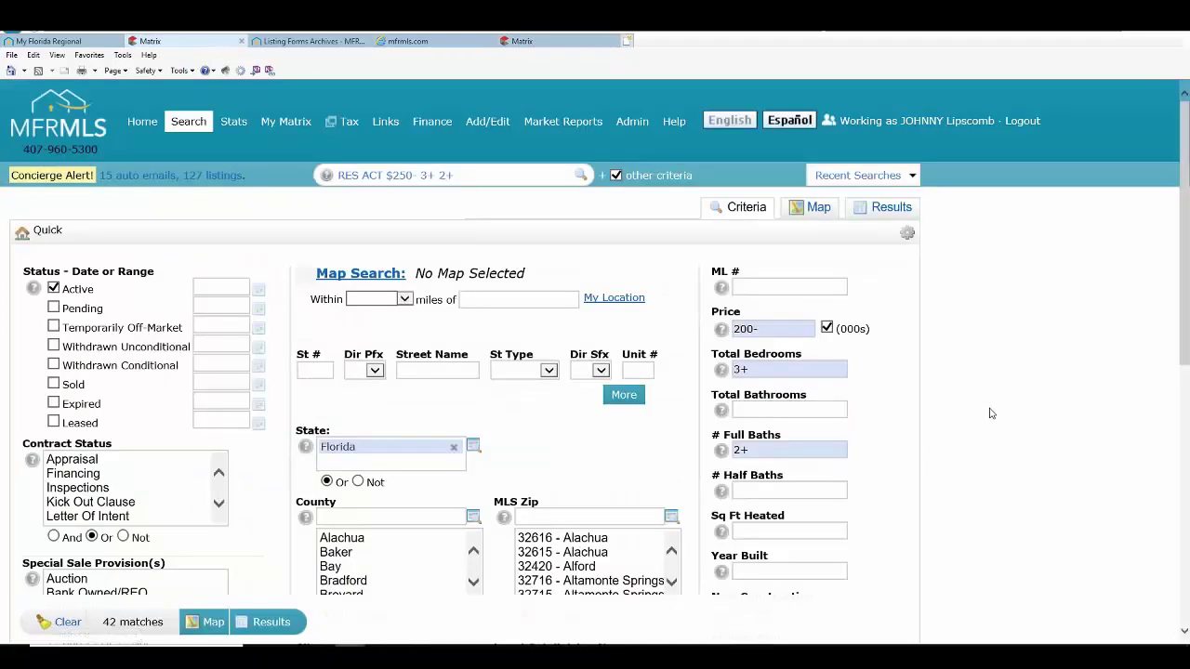
pyautogui.scroll(-3, 989, 414)
pyautogui.scroll(-4, 344, 505)
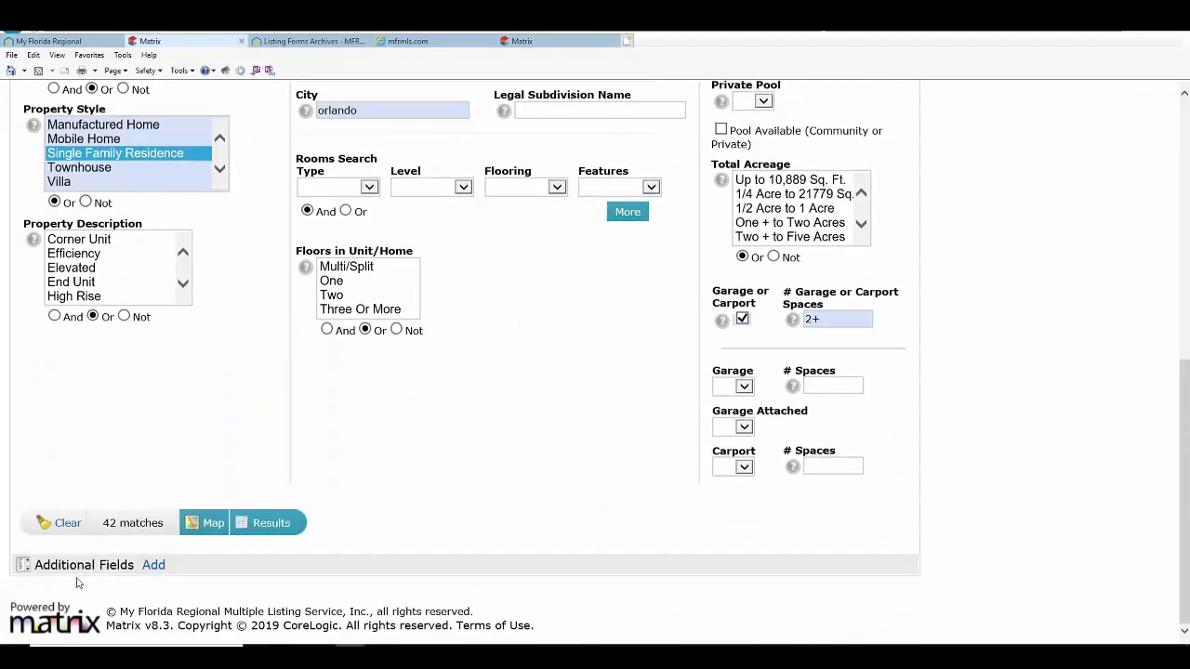
pyautogui.click(89, 584)
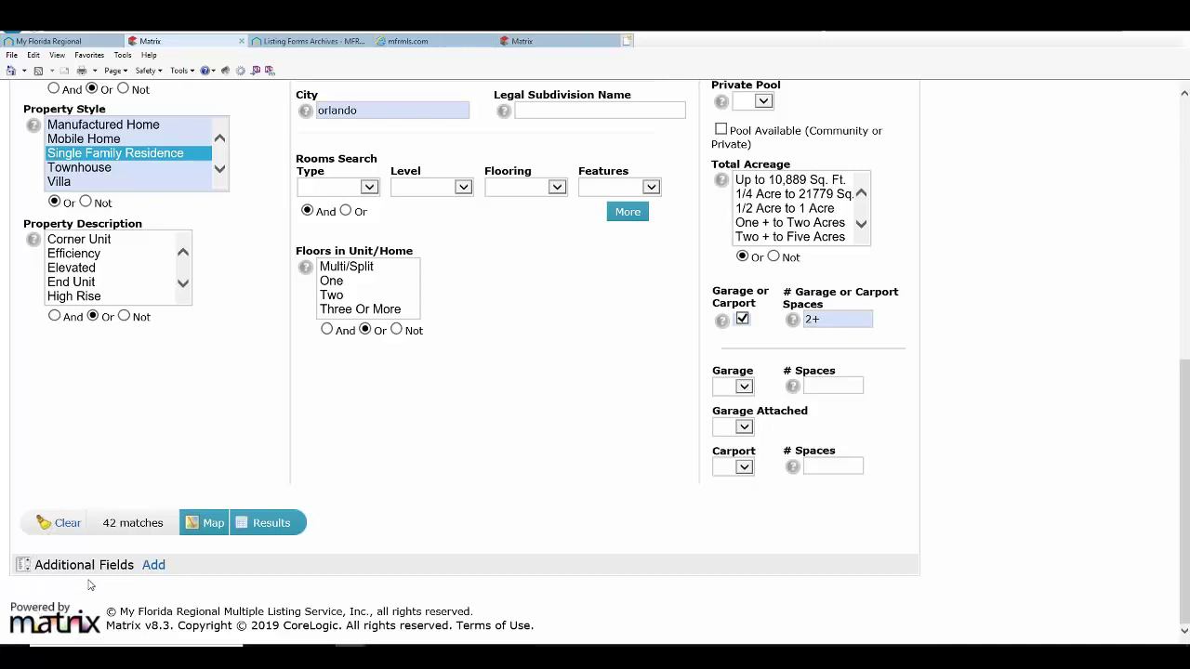
pyautogui.click(154, 566)
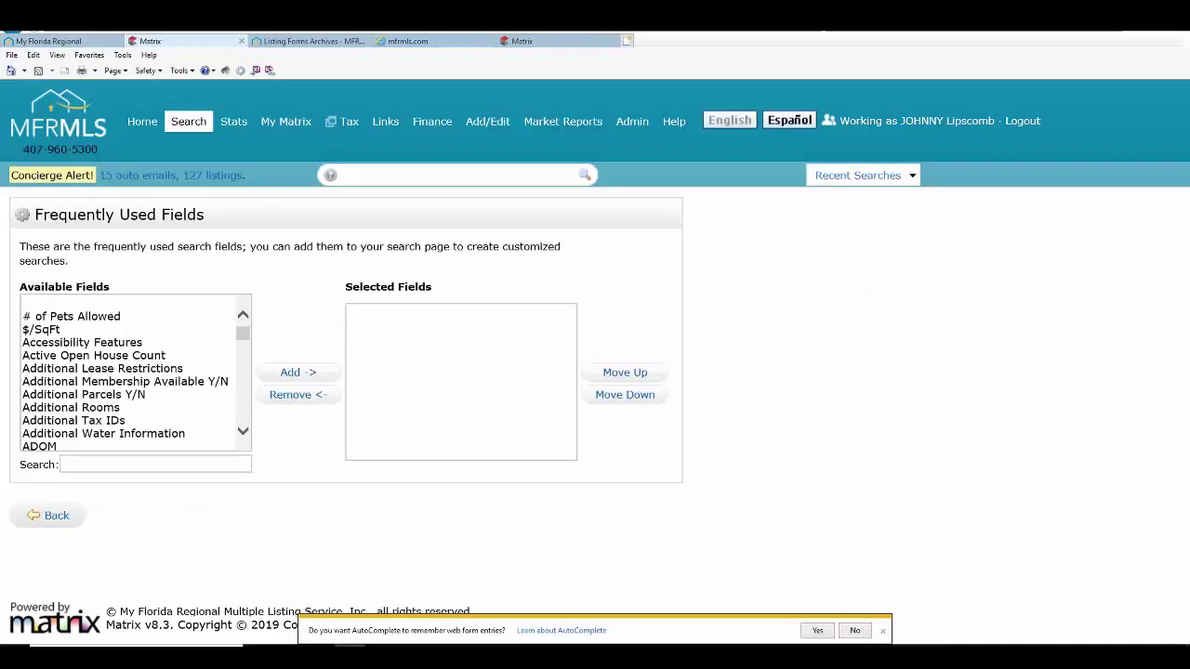
# - Dismiss the AutoComplete bar and search the available fields for 'fence'
pyautogui.click(882, 632)
pyautogui.moveTo(242, 333)
pyautogui.mouseDown()
pyautogui.moveTo(245, 386)
pyautogui.moveTo(264, 324)
pyautogui.mouseUp()
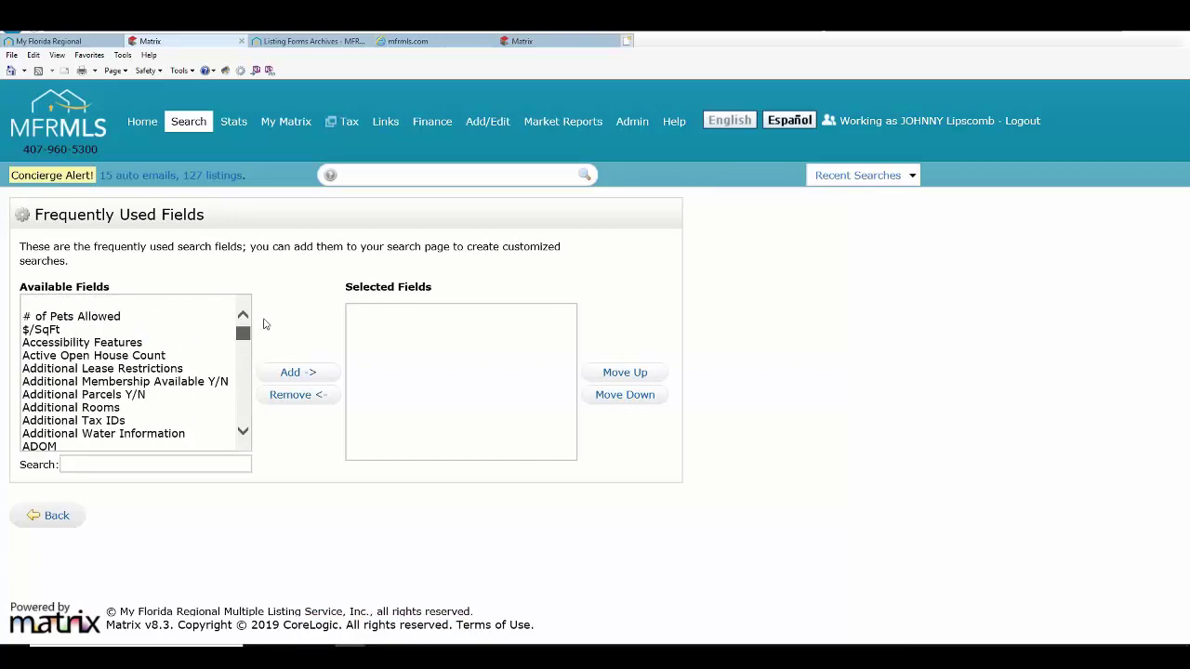
pyautogui.click(141, 469)
pyautogui.write('fence')
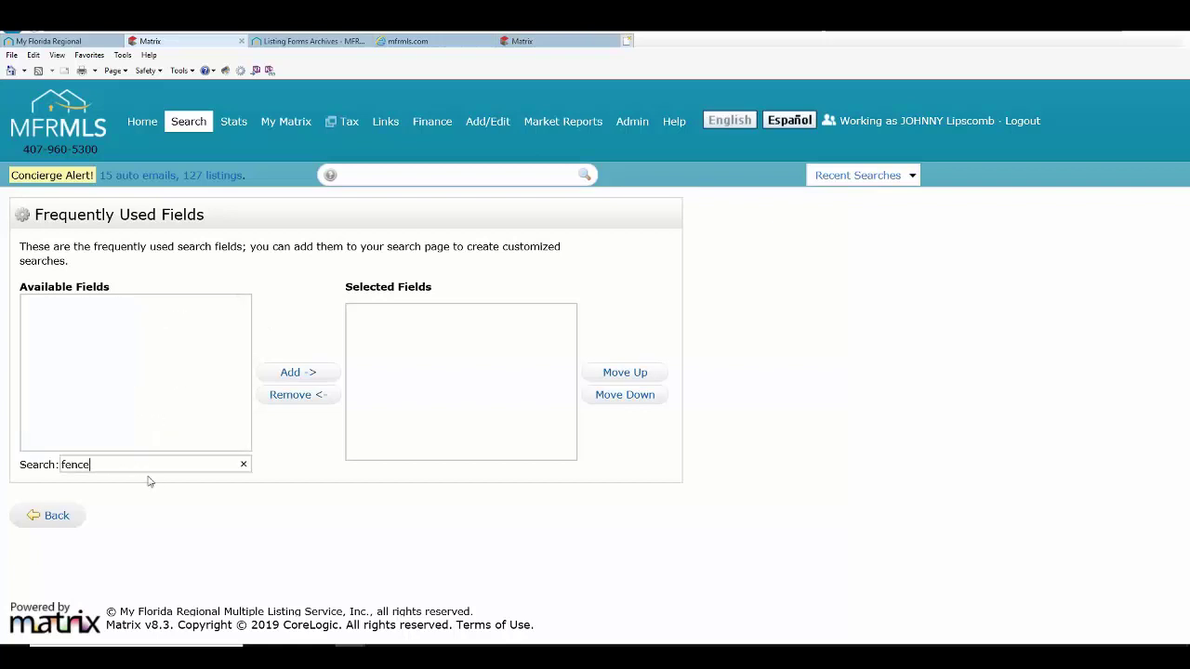
# - Clear the unmatched 'fence' search and return to the home dashboard tab
pyautogui.click(100, 396)
pyautogui.moveTo(112, 465); pyautogui.dragTo(17, 470)
pyautogui.press('BackSpace')
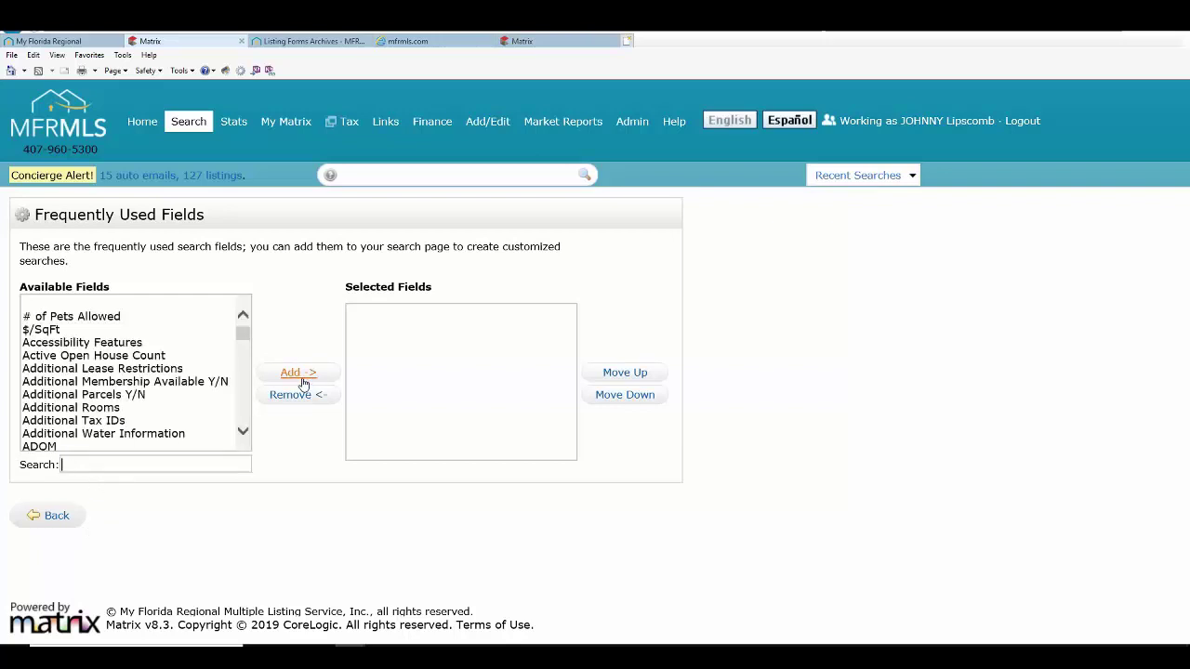
pyautogui.click(560, 45)
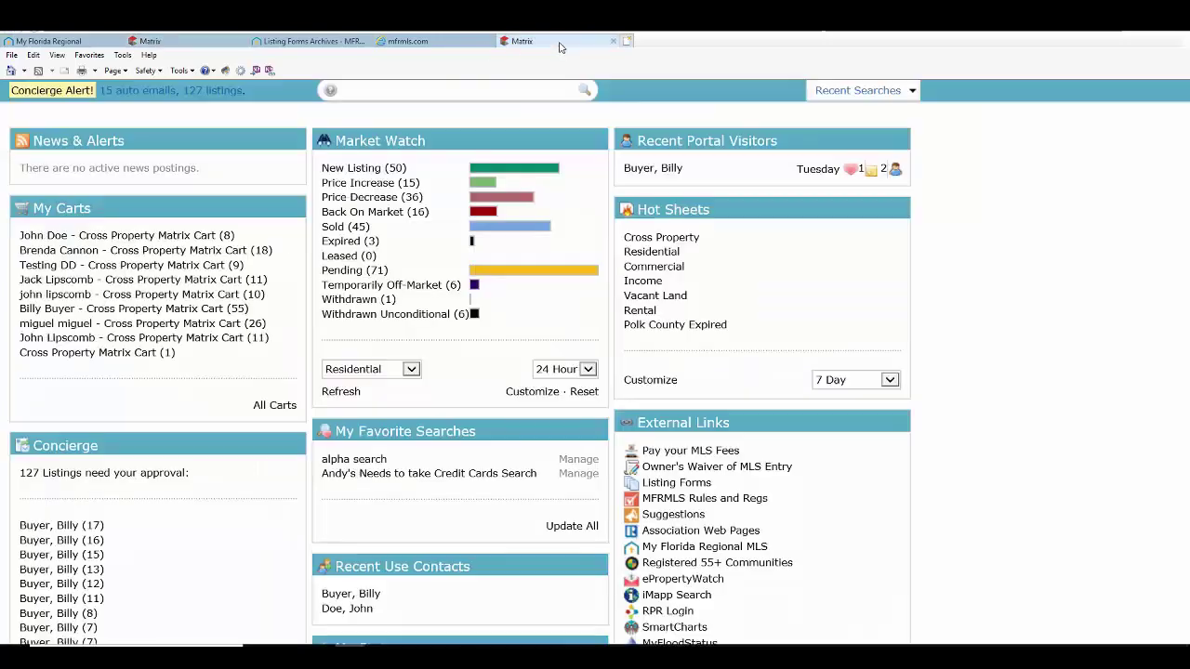
# - From Listing Forms, preview Residential Listing Form_Q4 and view the PDF in its tab
pyautogui.click(688, 486)
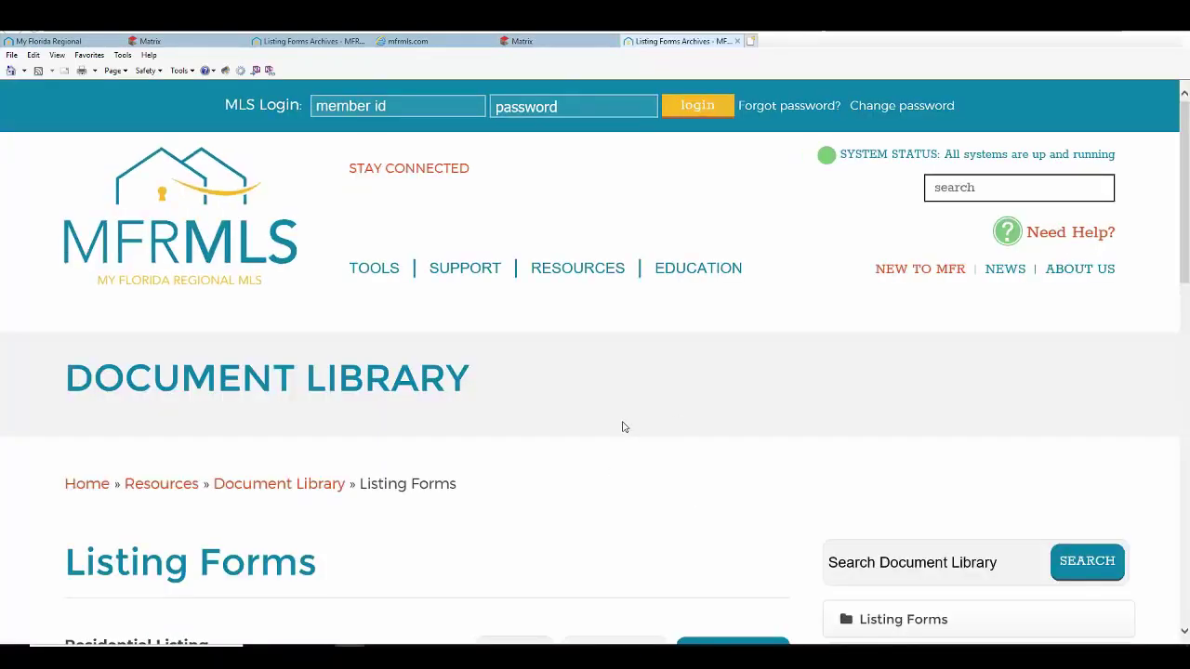
pyautogui.scroll(-1, 619, 437)
pyautogui.scroll(-4, 269, 558)
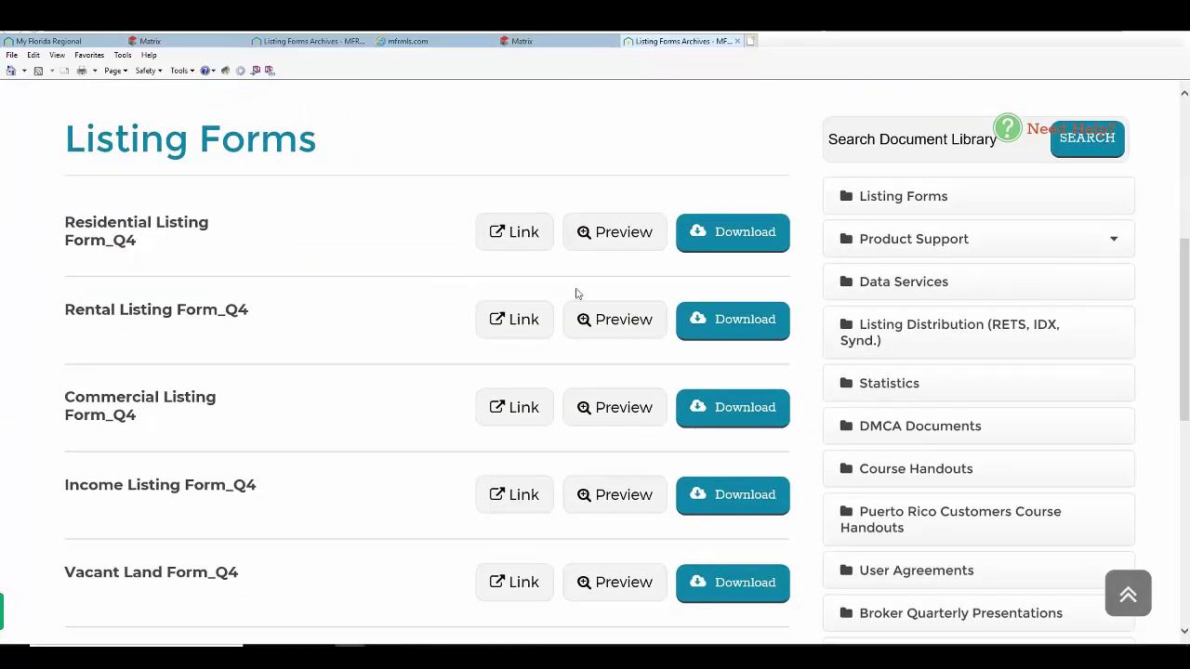
pyautogui.click(744, 269)
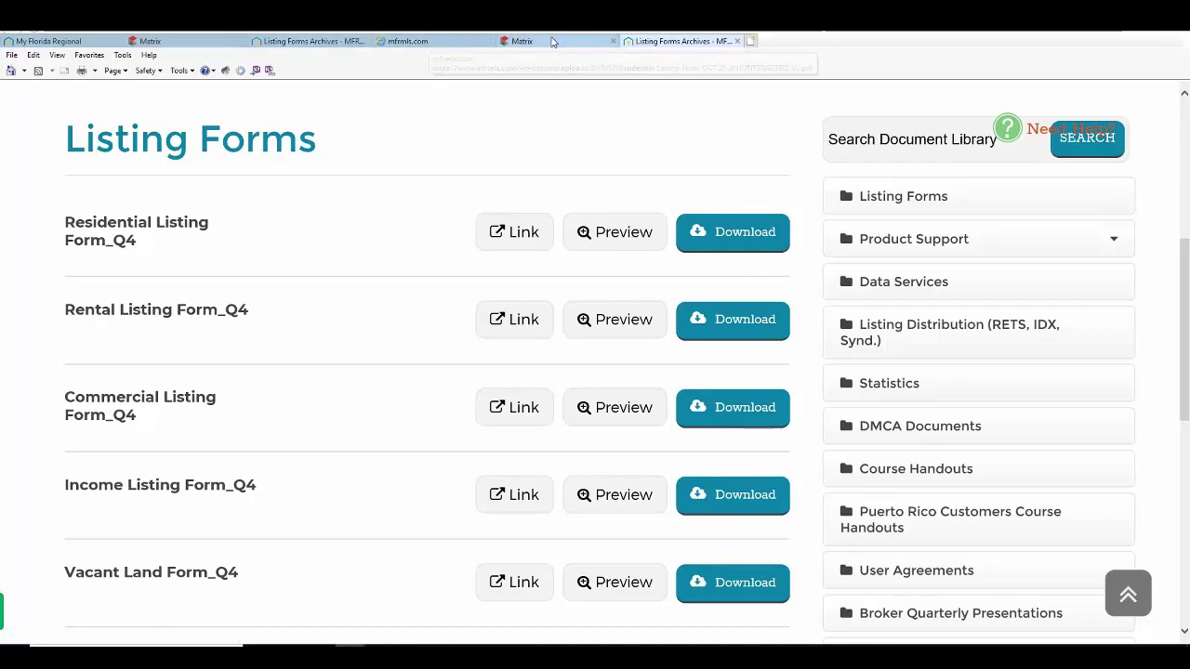
pyautogui.click(424, 43)
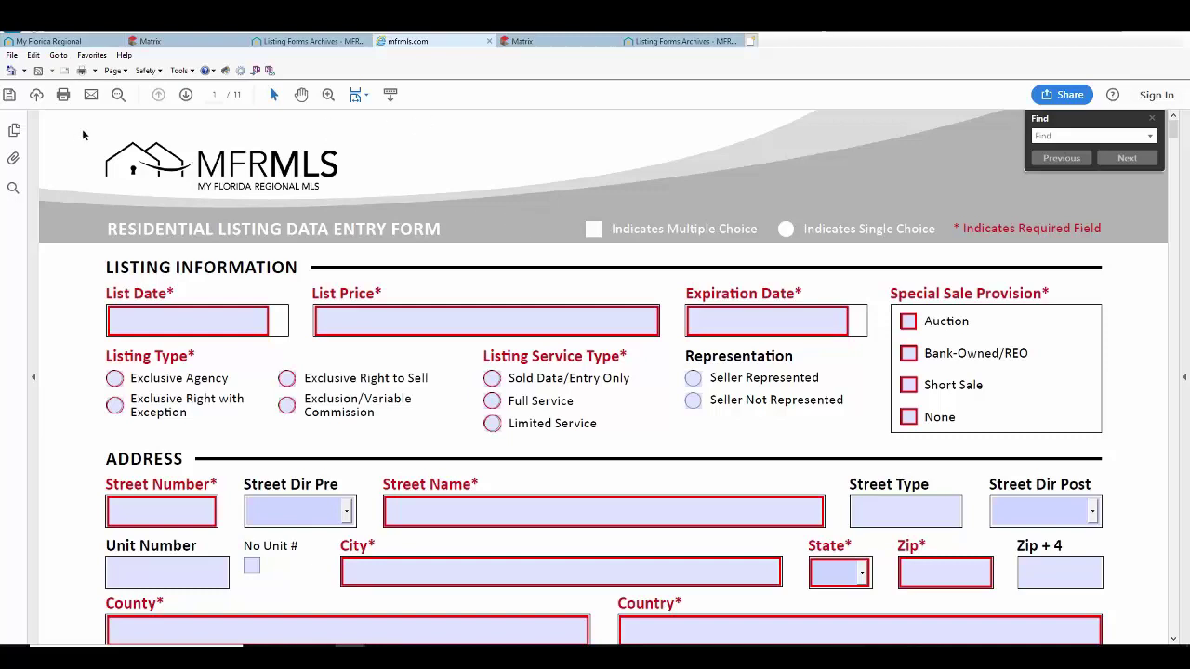
# - Find 'fence' in the listing form PDF, reaching Fenced under Exterior Features, then return to Matrix
pyautogui.click(119, 102)
pyautogui.click(1067, 138)
pyautogui.write('fence')
pyautogui.press('Return')
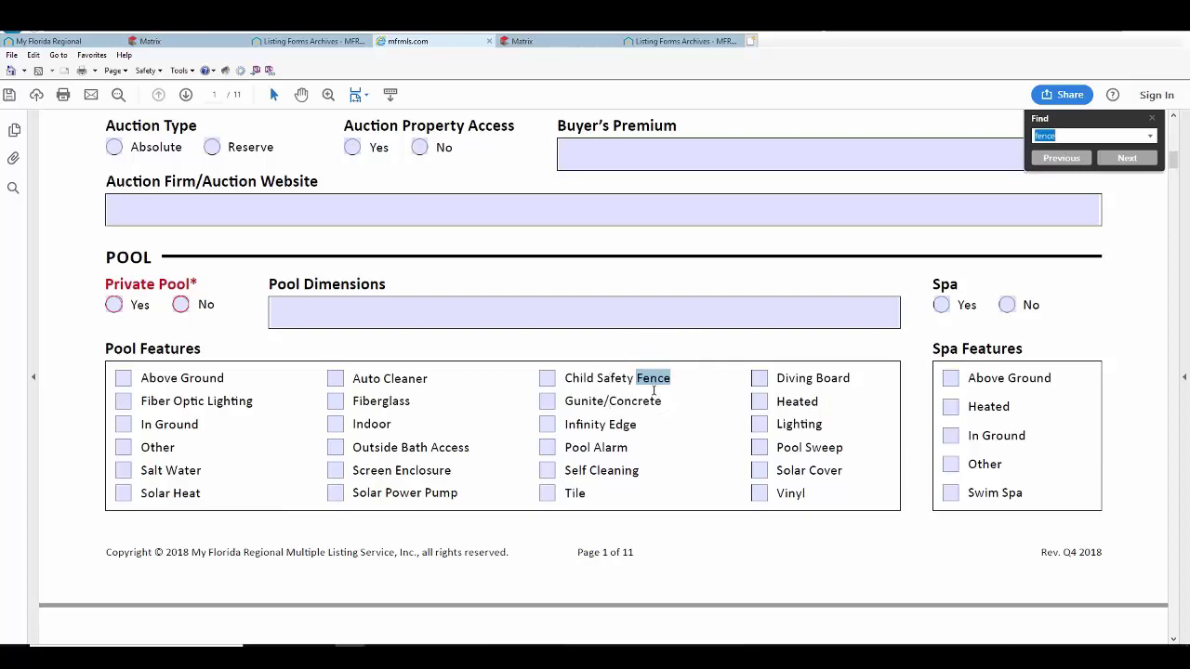
pyautogui.click(1127, 158)
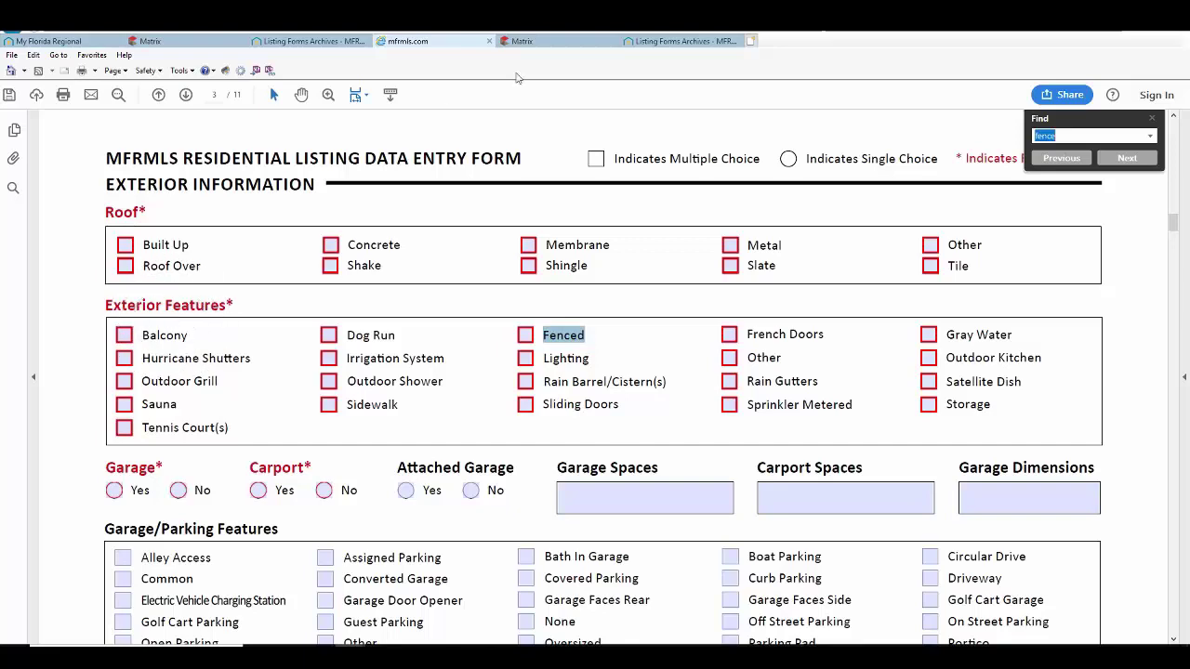
pyautogui.click(149, 40)
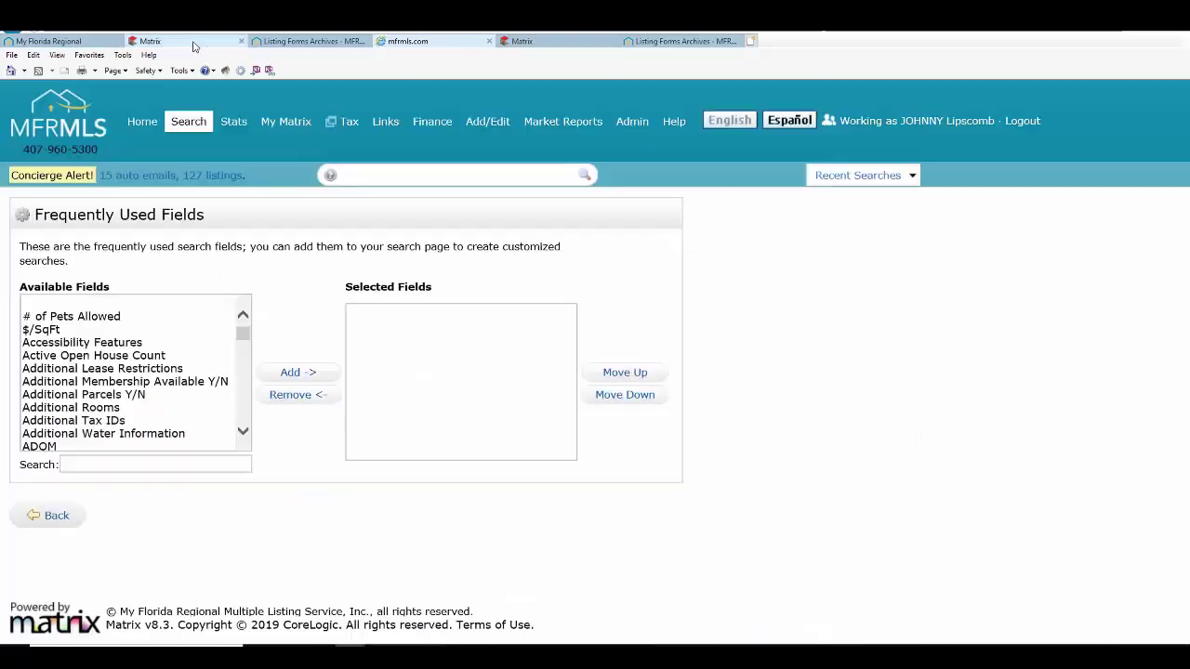
# - Add the Exterior Features field to the quick search via an 'exterior' field search
pyautogui.click(102, 462)
pyautogui.write('exter')
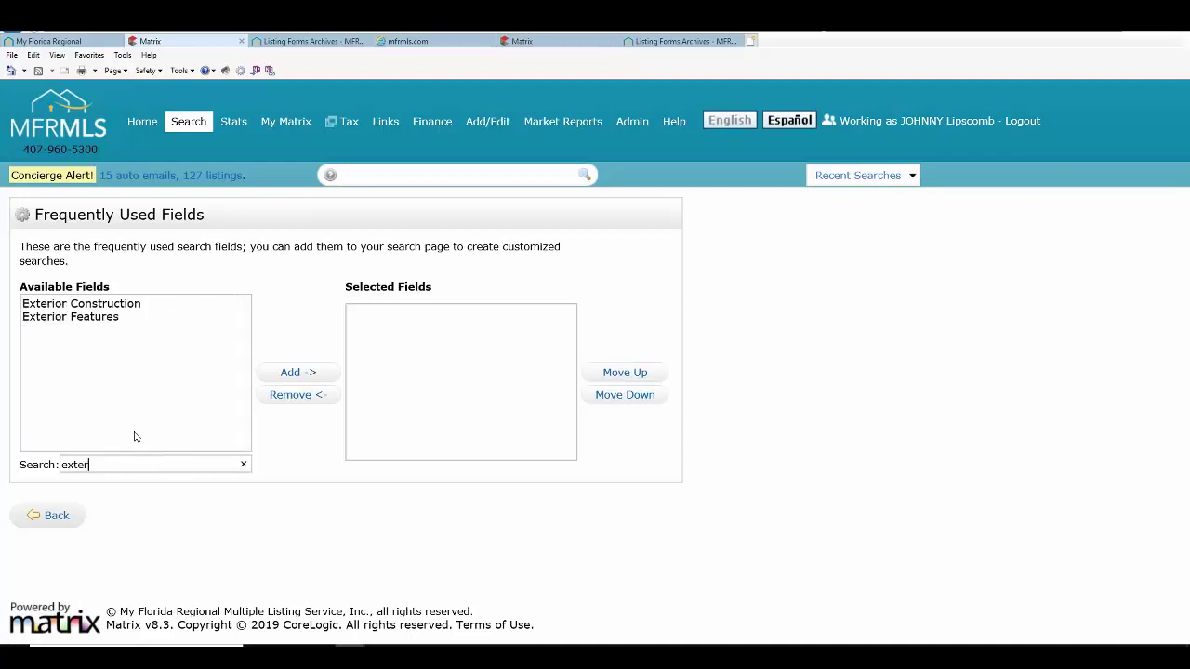
pyautogui.write('ior')
pyautogui.click(86, 318)
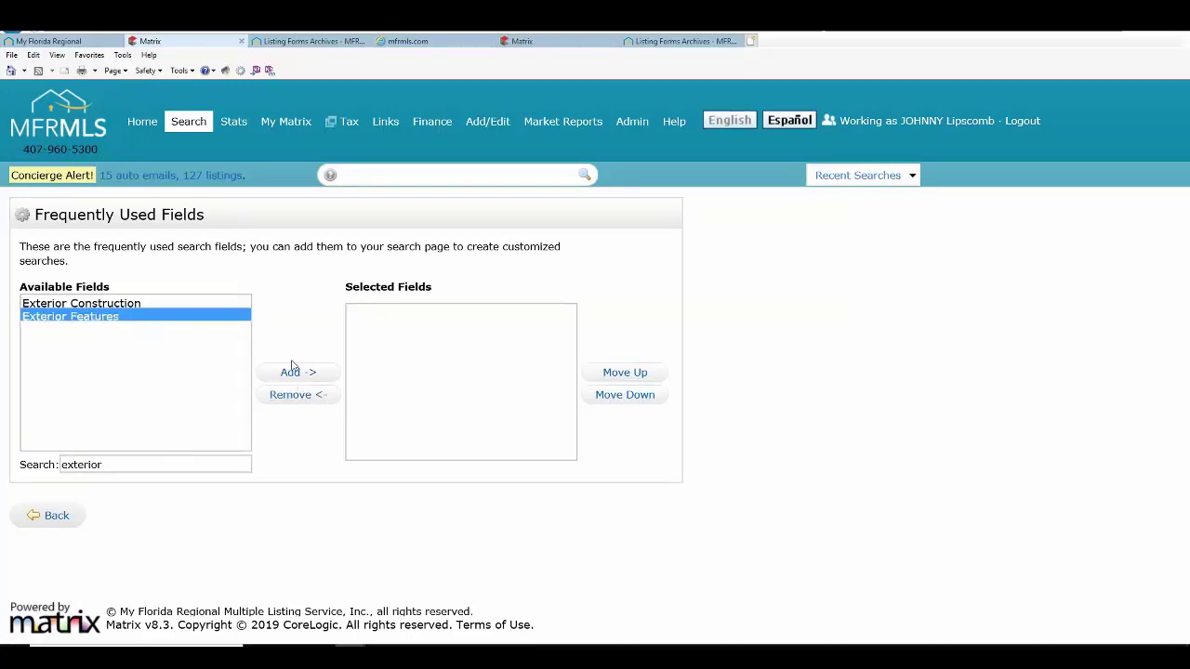
pyautogui.click(291, 368)
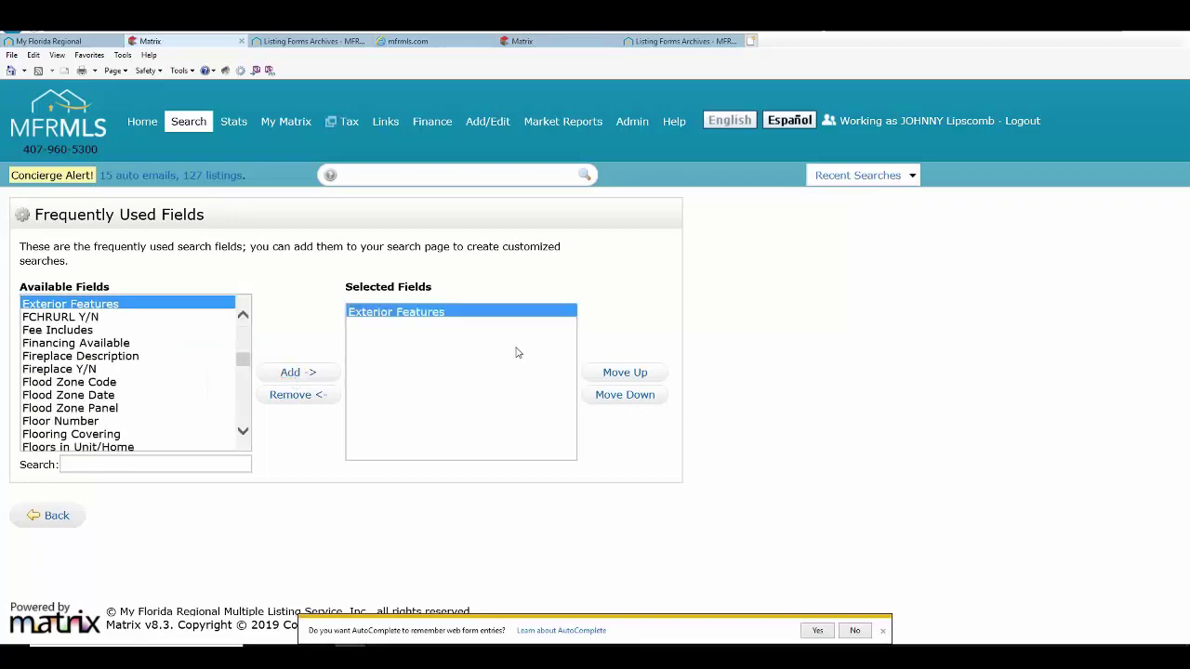
pyautogui.click(57, 519)
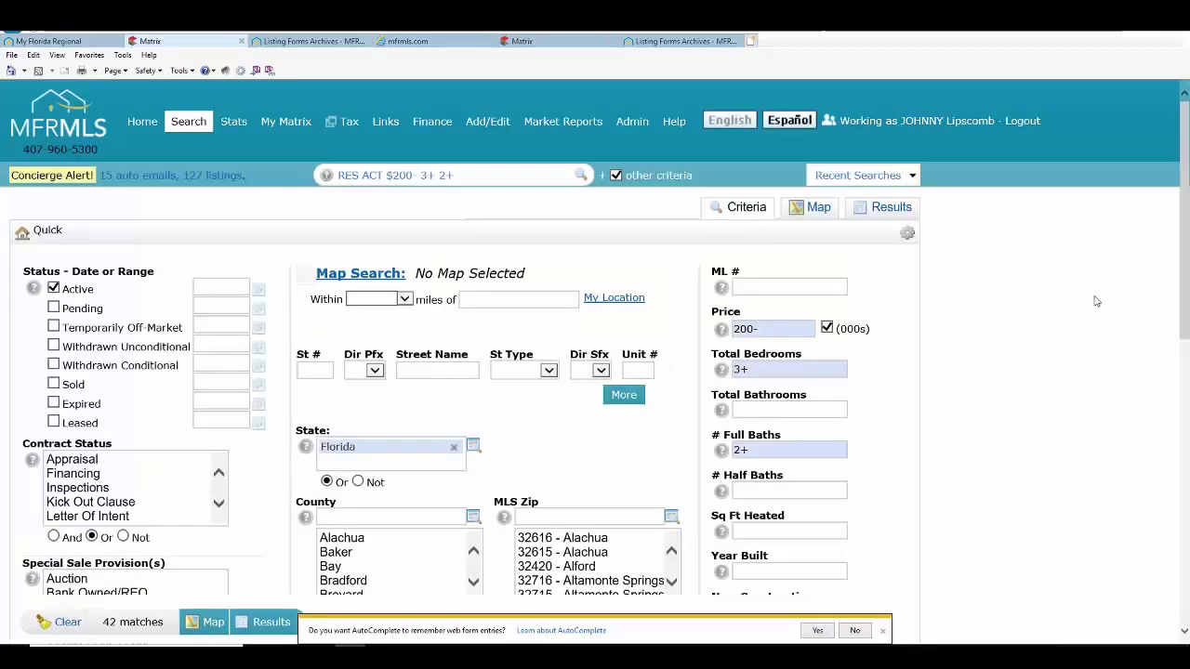
# - Select Fenced under Exterior Features, dropping matches to 28, then return to the PDF
pyautogui.moveTo(1182, 251); pyautogui.dragTo(1169, 559)
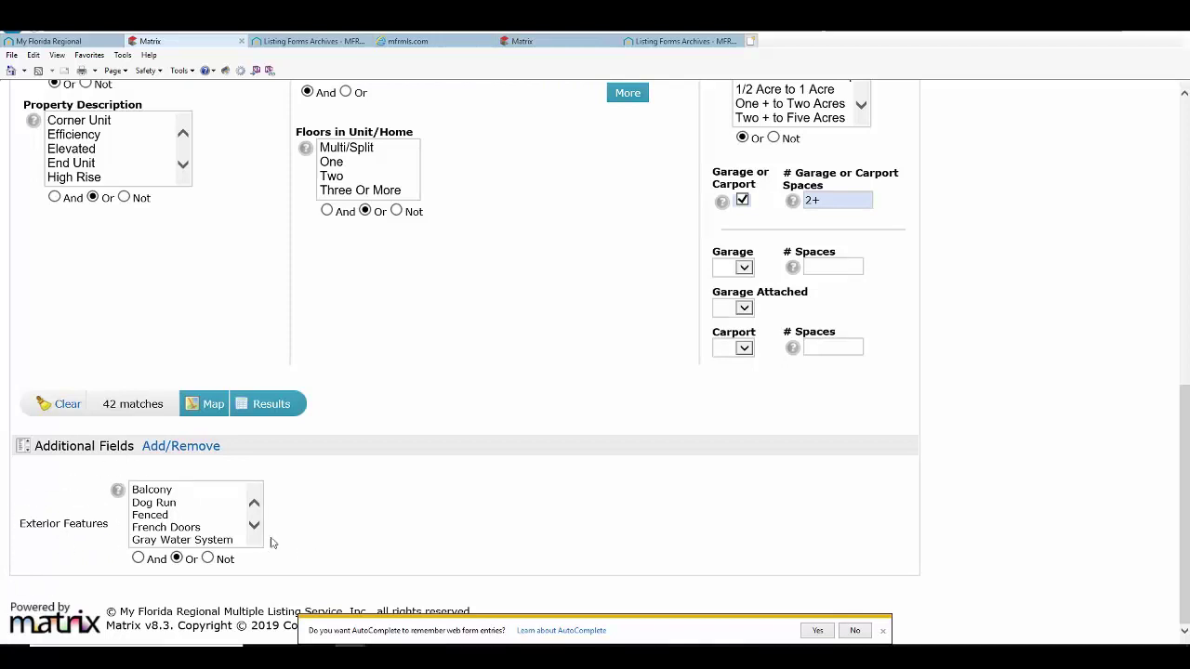
pyautogui.click(190, 517)
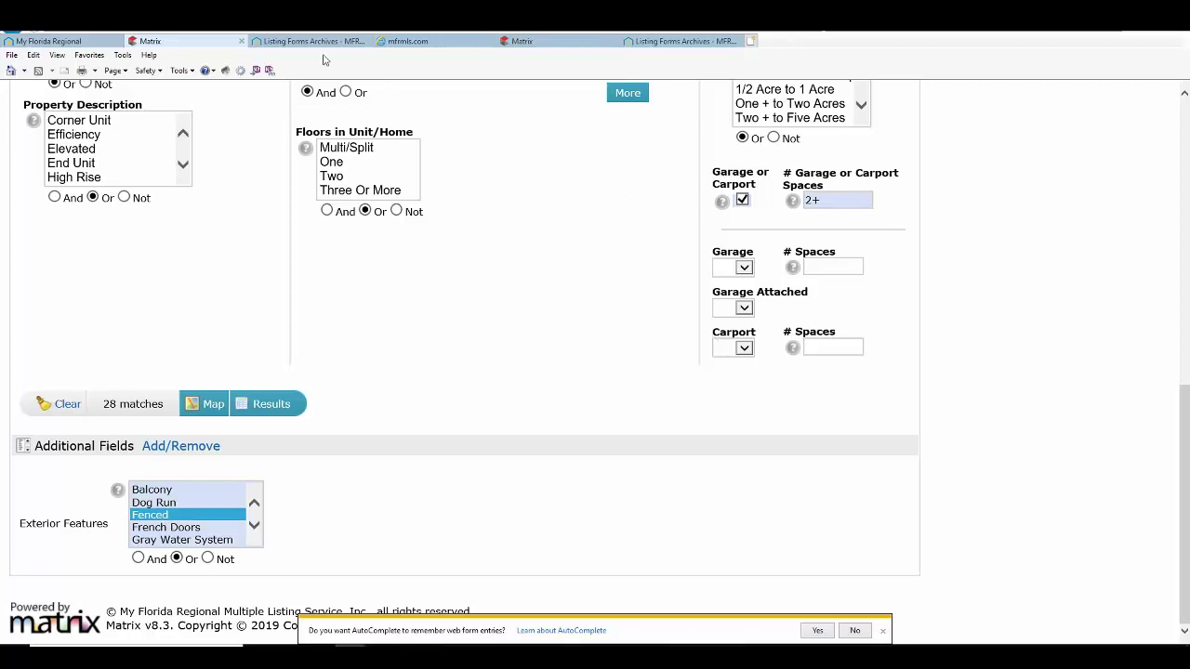
pyautogui.click(448, 46)
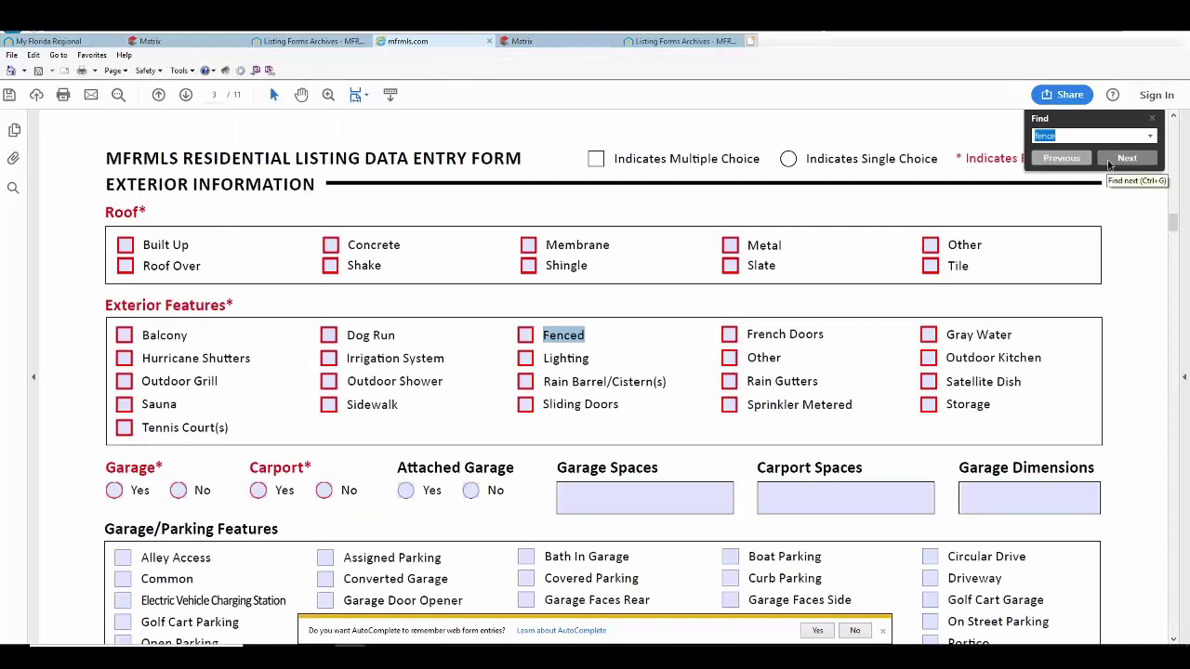
# - Find 'law' in the PDF to locate Interior In-Law Apt, then return to Matrix
pyautogui.write('law')
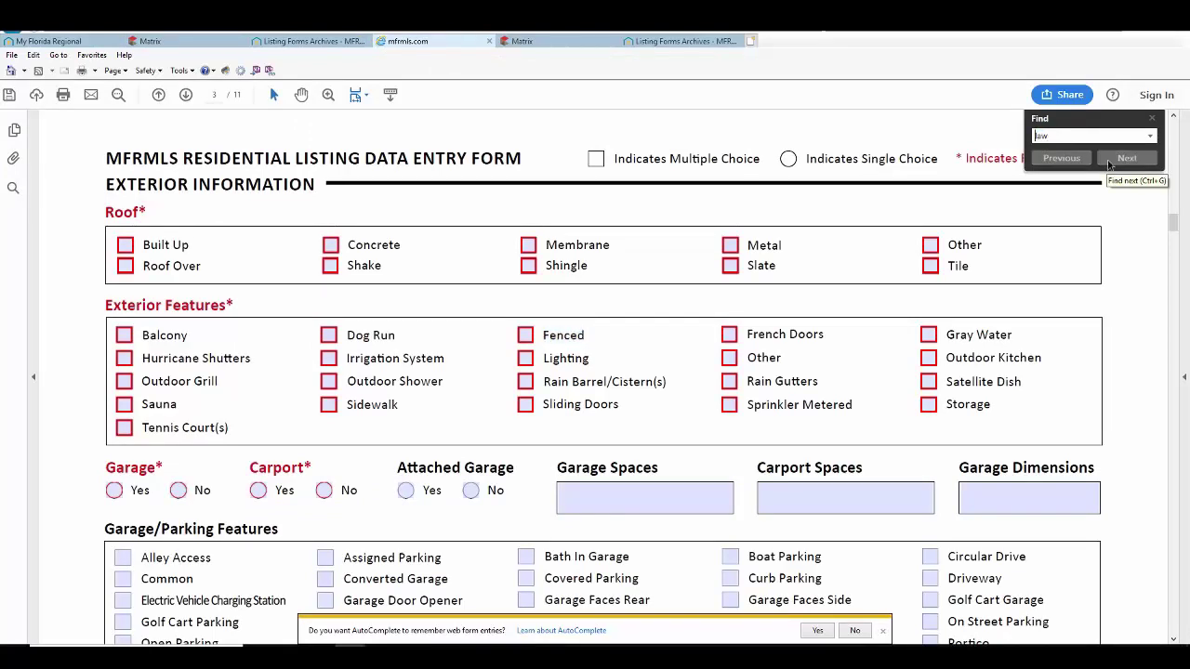
pyautogui.press('Return')
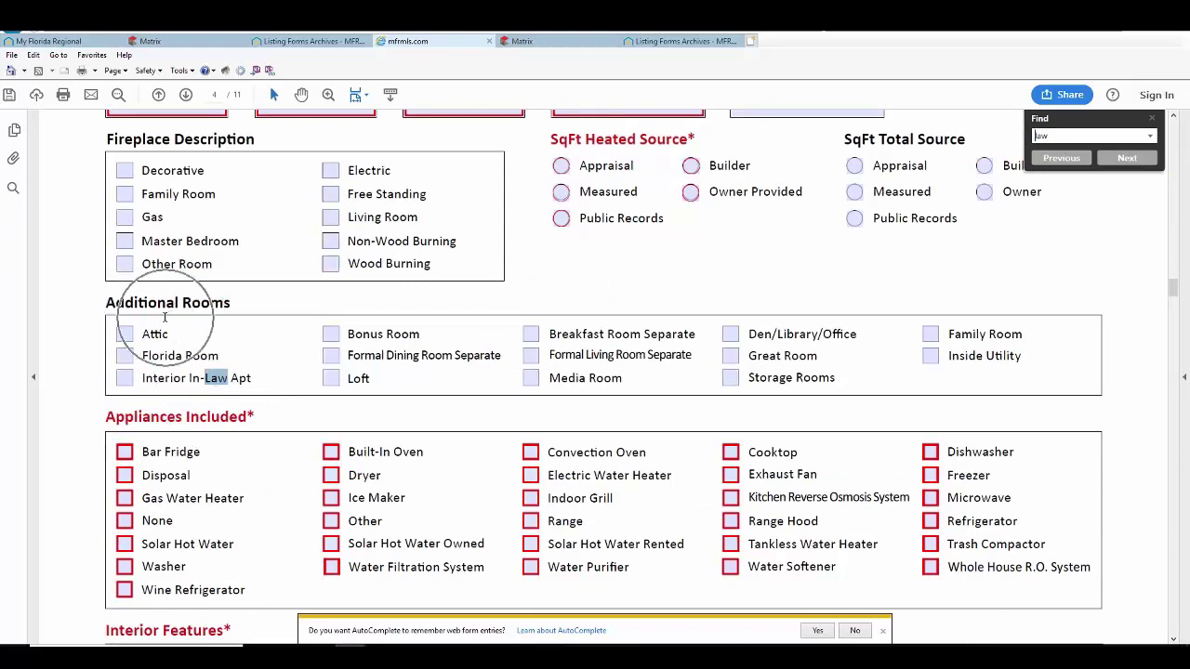
pyautogui.click(158, 41)
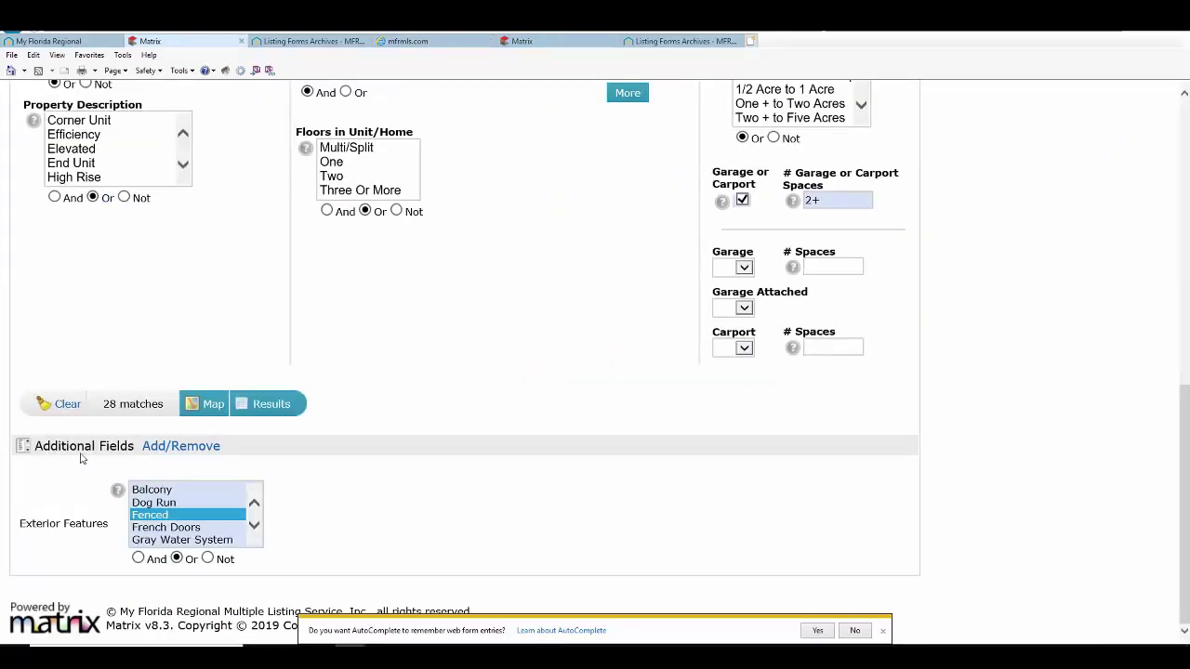
# - Add the Additional Rooms field to the search via an 'additi' field search
pyautogui.click(156, 454)
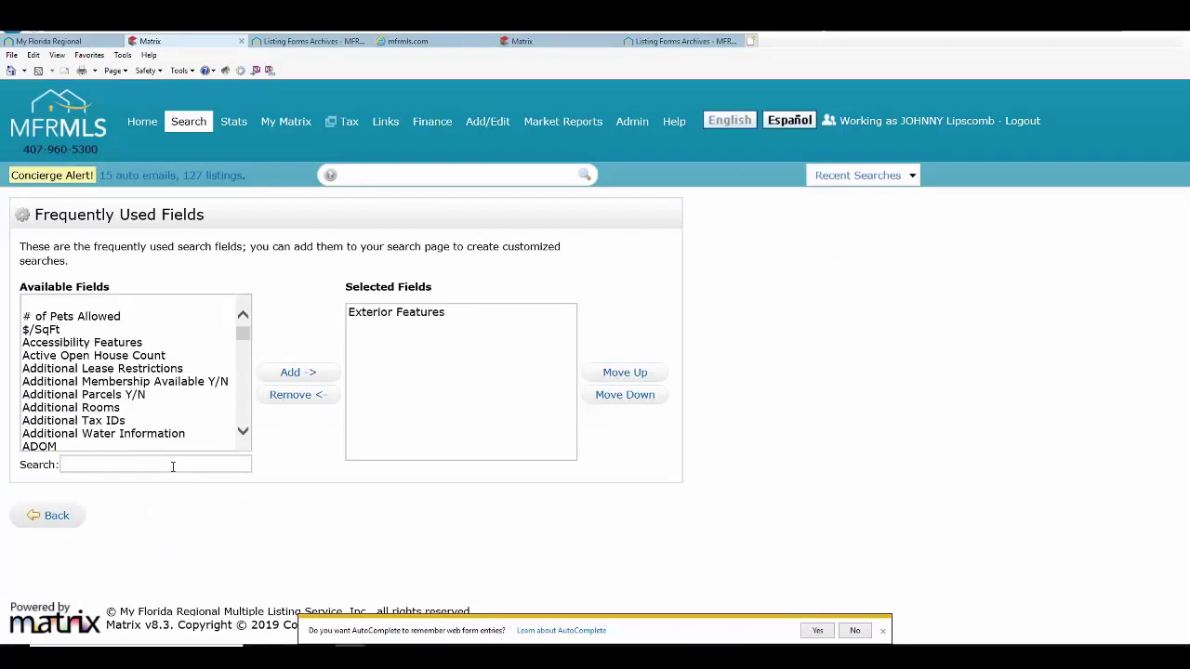
pyautogui.click(172, 465)
pyautogui.write('addition')
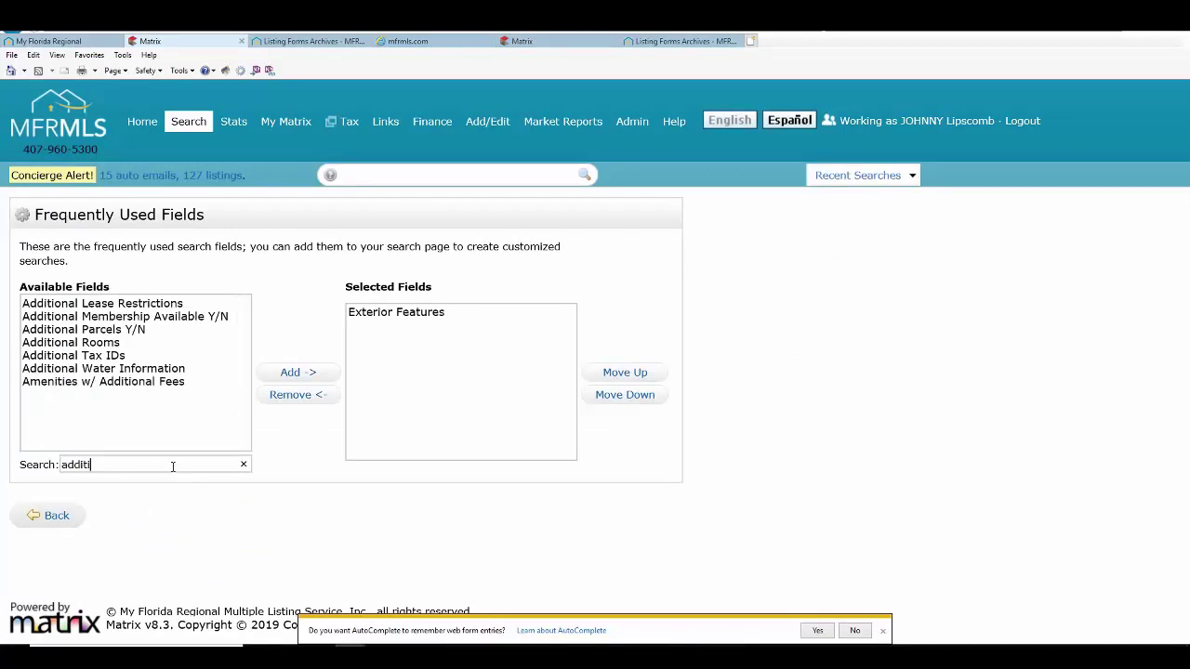
pyautogui.click(117, 342)
pyautogui.click(292, 375)
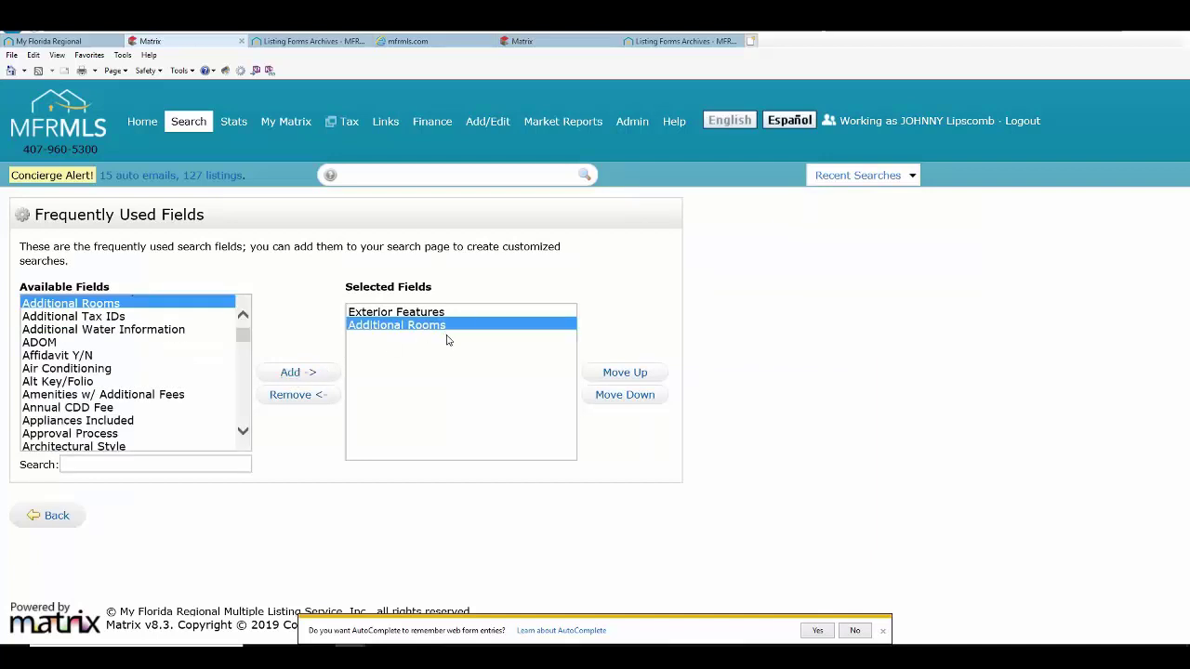
pyautogui.click(63, 519)
# - Select Interior In-Law Apt under Additional Rooms, narrowing results to 1 match
pyautogui.scroll(-4, 1037, 498)
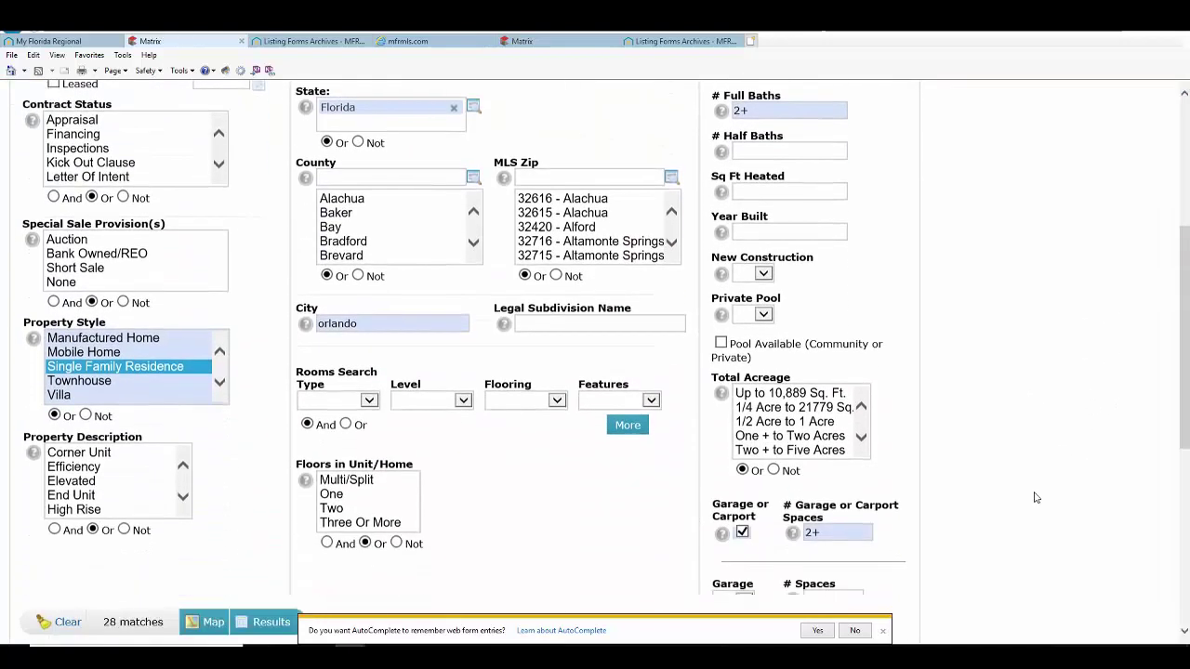
pyautogui.scroll(-5, 1037, 497)
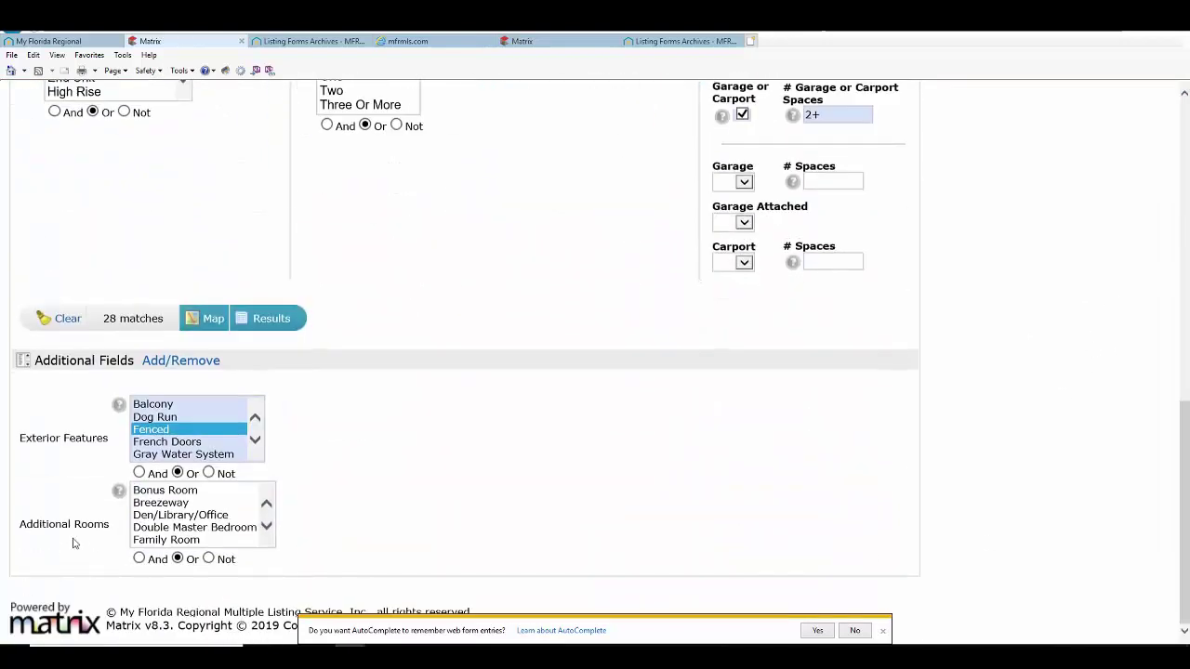
pyautogui.scroll(-2, 212, 530)
pyautogui.click(212, 528)
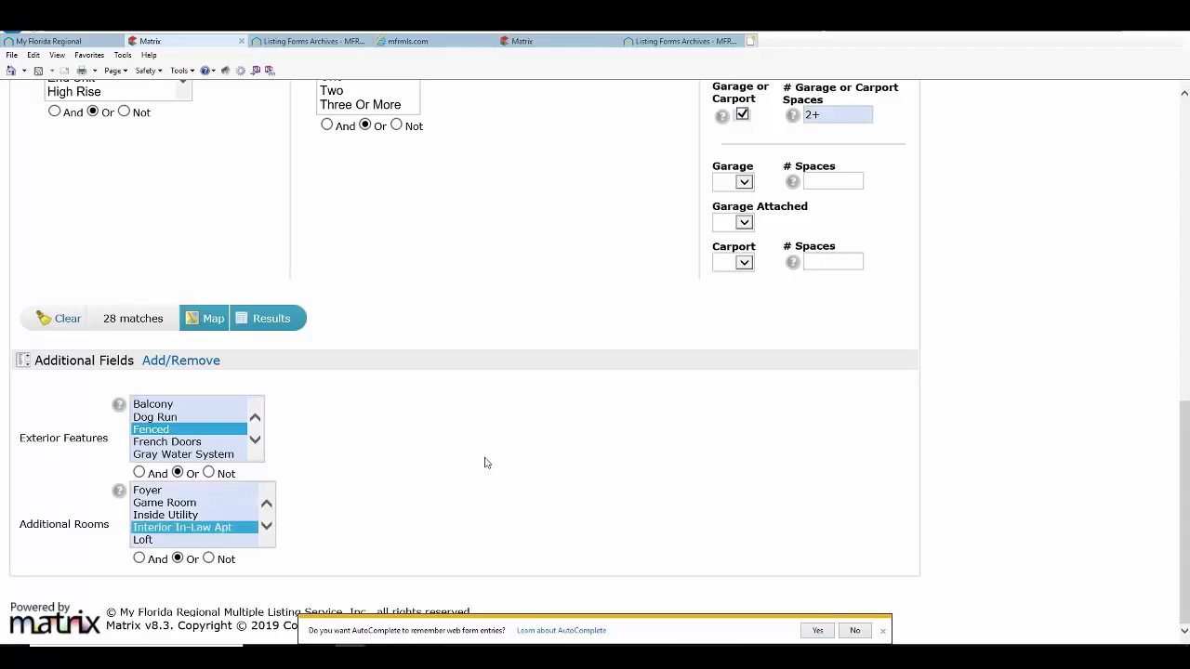
pyautogui.click(129, 337)
# - From the page top, pick Quick and then Detail under Search > Residential
pyautogui.scroll(10, 704, 366)
pyautogui.scroll(3, 252, 214)
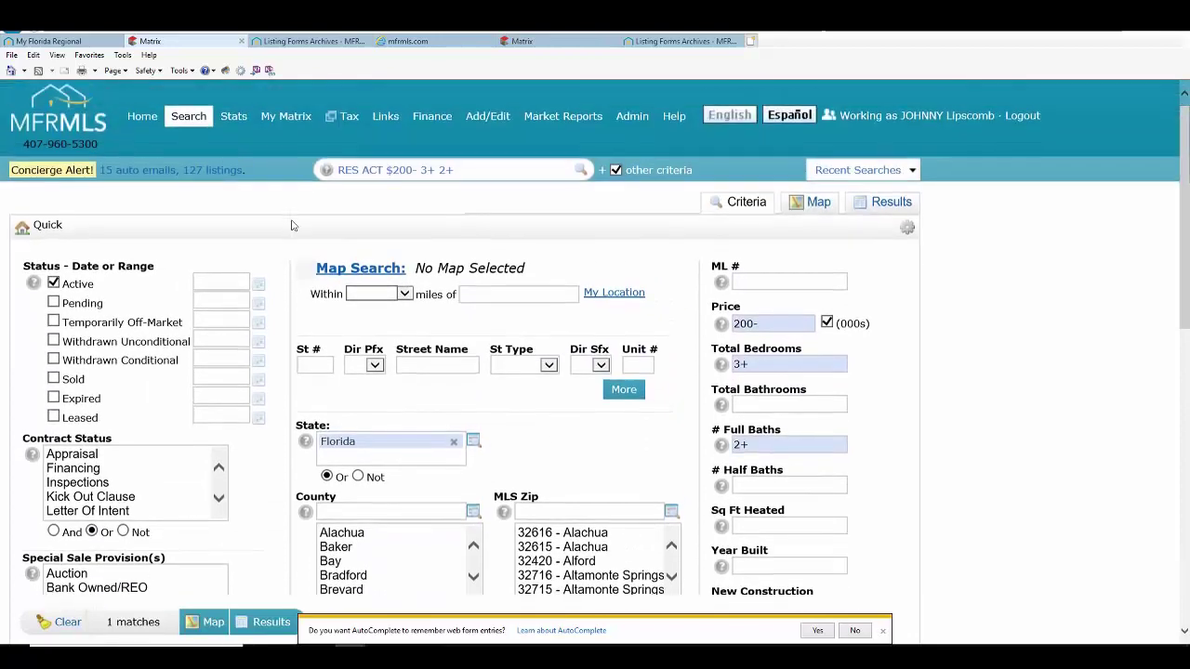
pyautogui.moveTo(193, 126)
pyautogui.moveTo(228, 147)
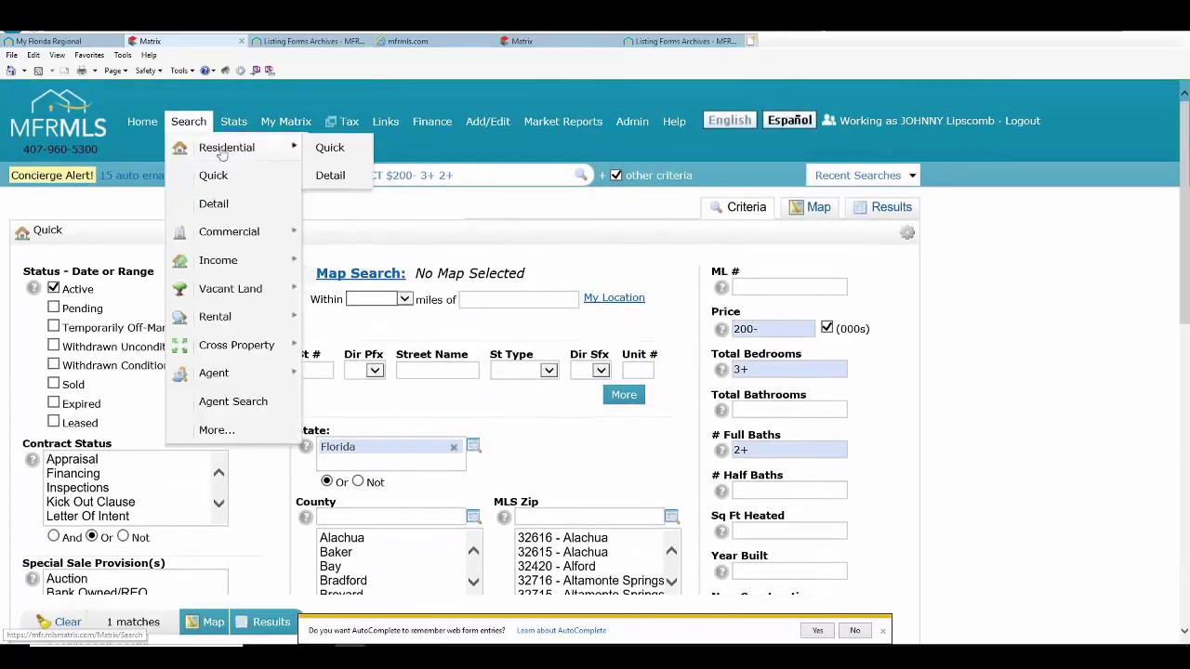
pyautogui.click(333, 154)
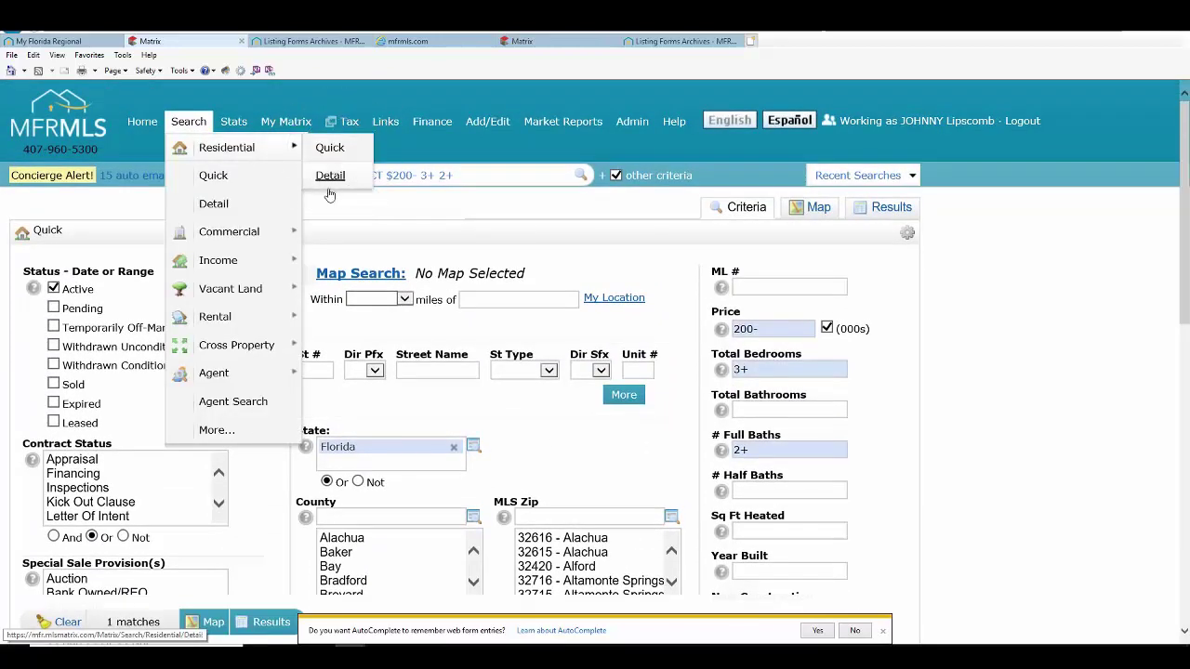
pyautogui.click(331, 182)
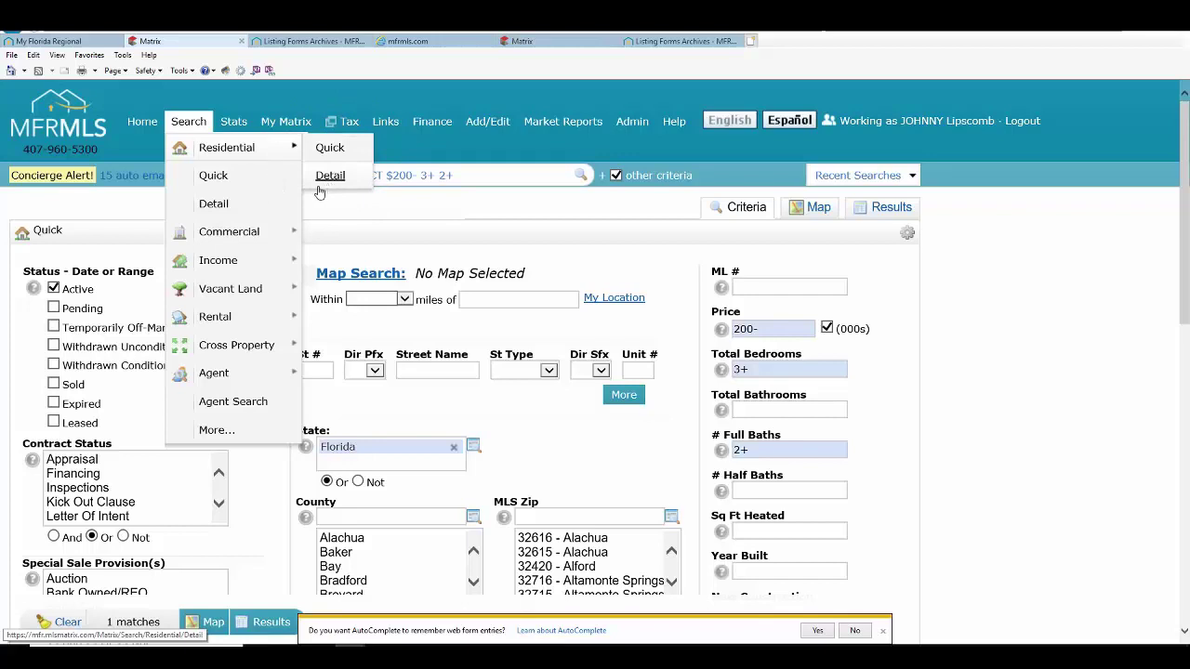